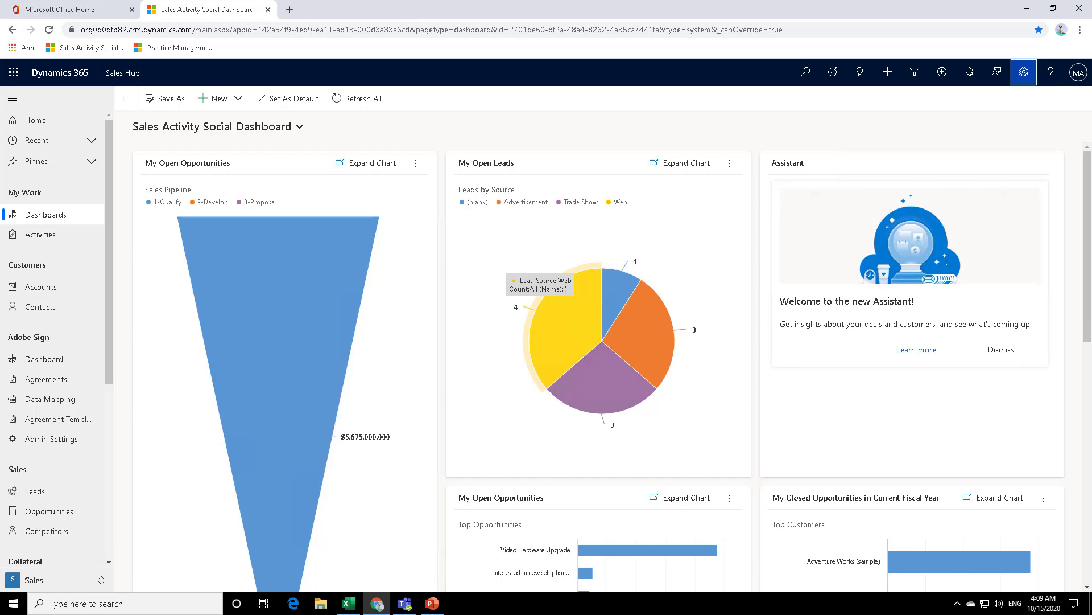
Open the Dynamics 365 settings to reach the classic All Solutions list.
click(1022, 73)
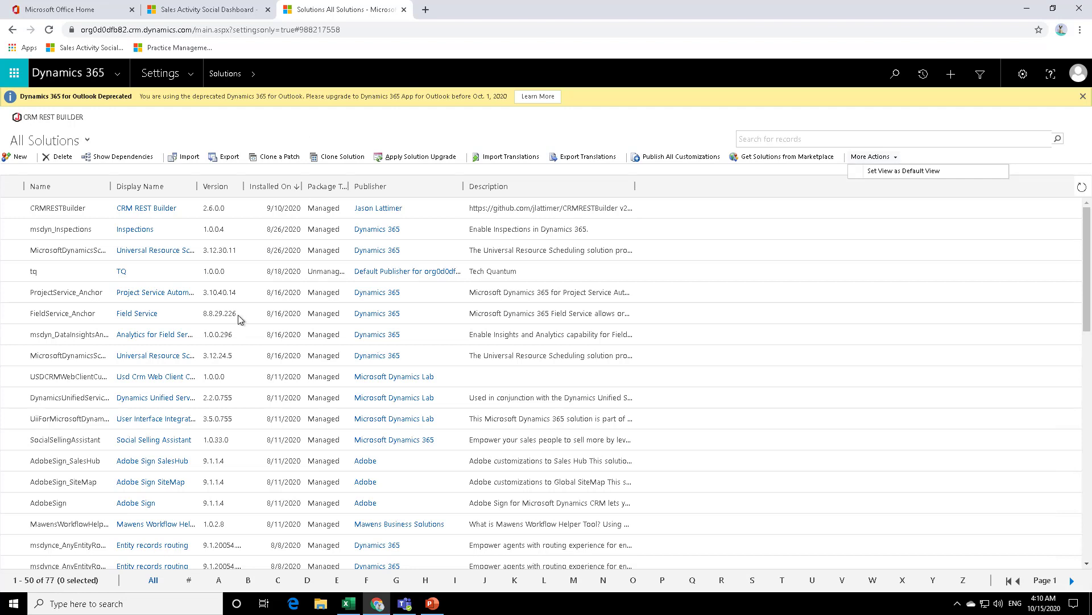
Open make.powerapps.com in a new tab and switch the environment to Contoso.
click(425, 9)
text(https://make.powerapps.com/)
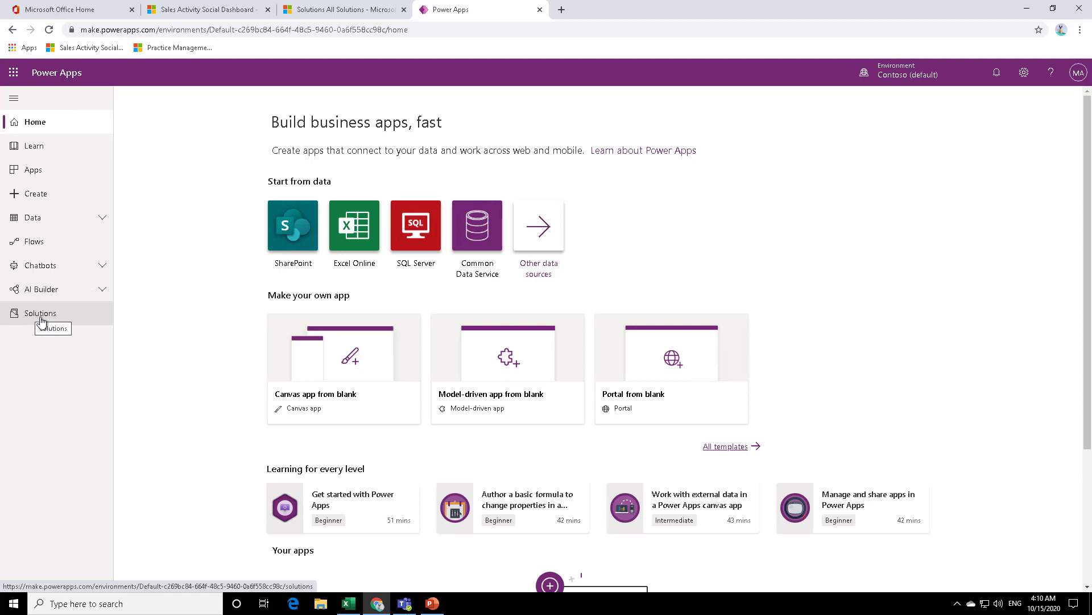
click(338, 11)
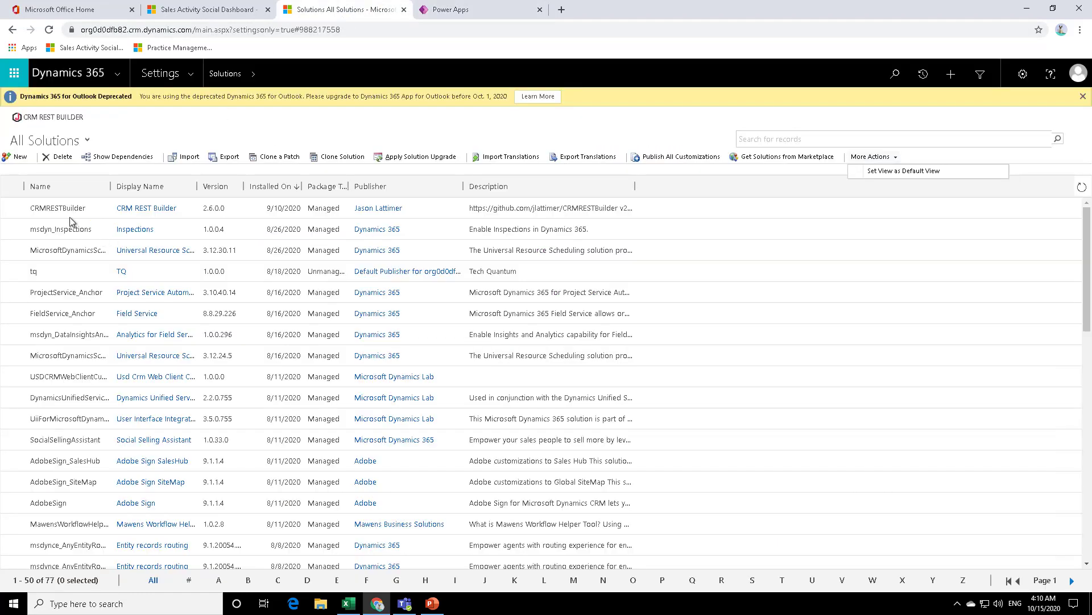
click(489, 8)
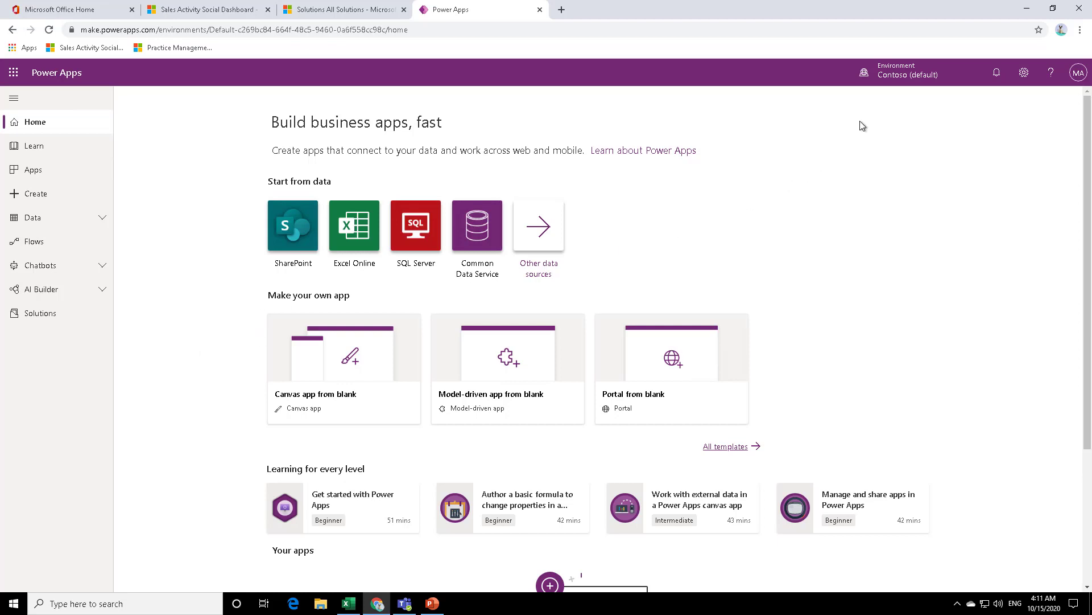
click(899, 79)
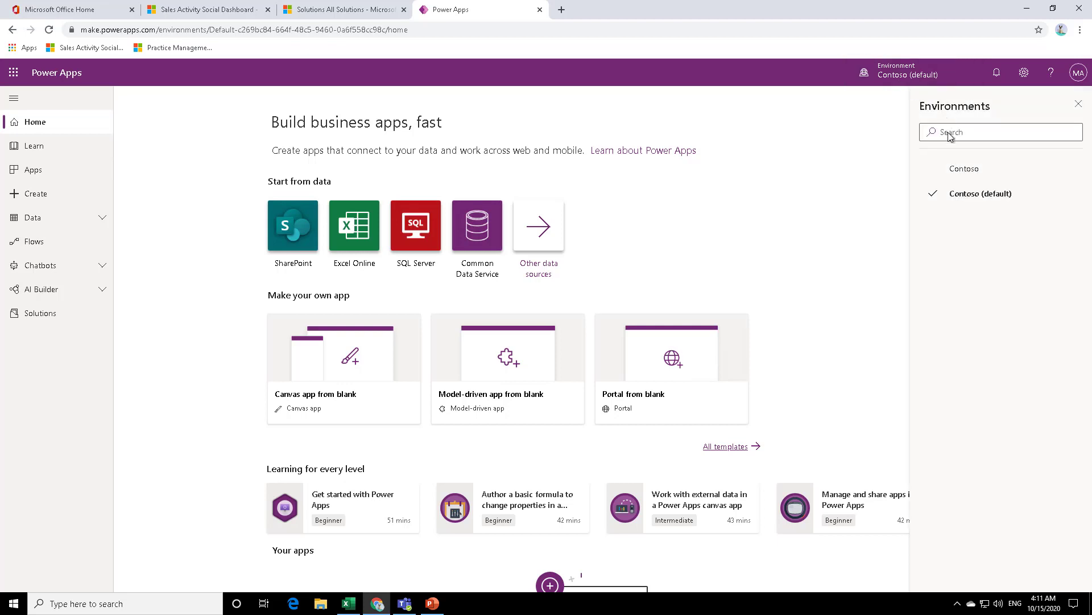
click(940, 174)
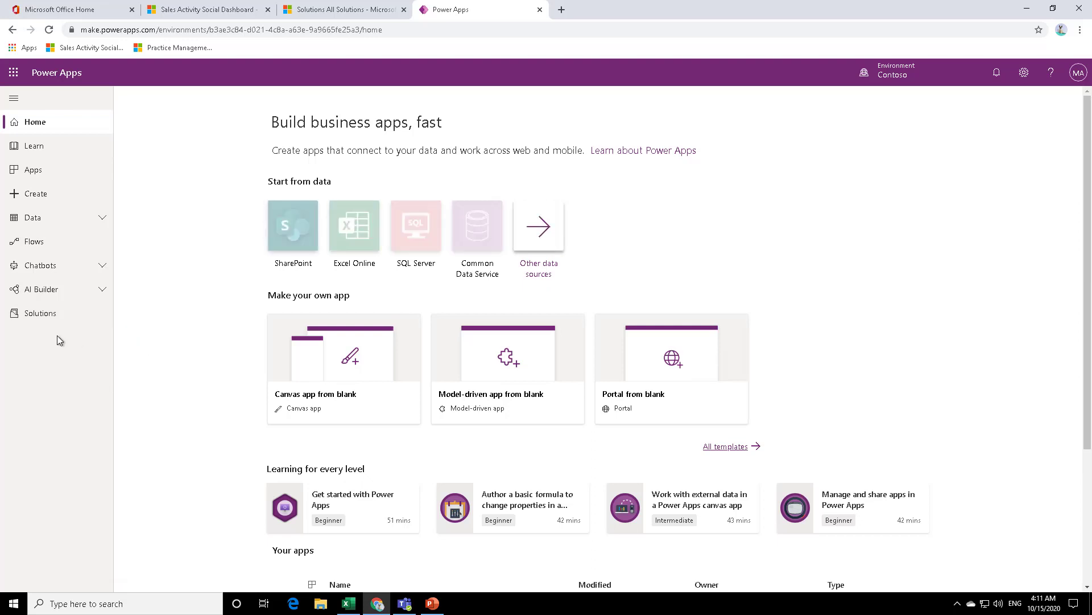
Show the Contoso environment's Solutions in Power Apps and compare them with the classic list.
click(41, 315)
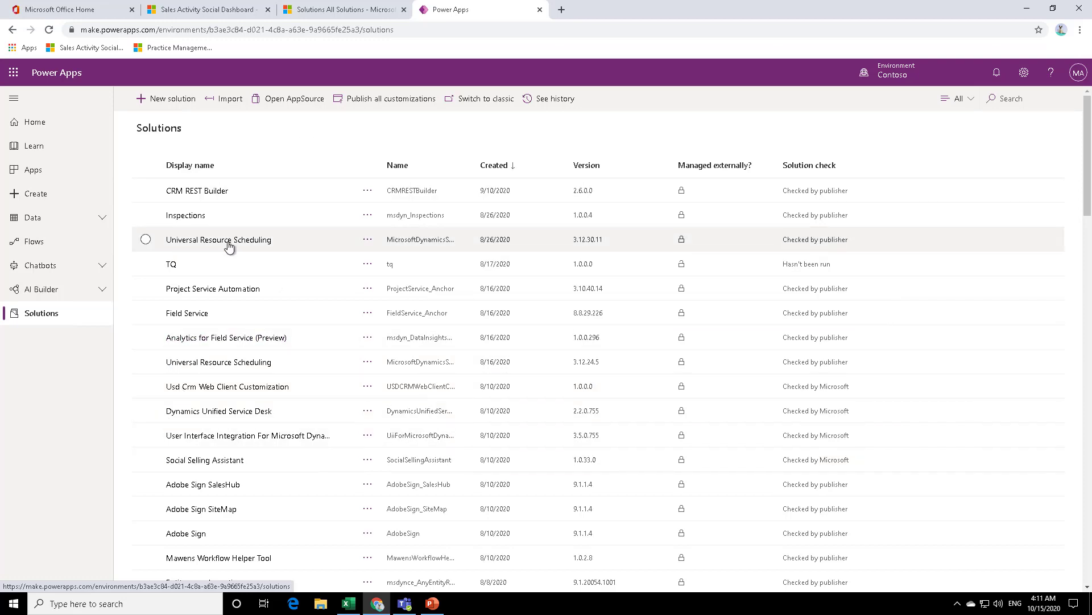
key(ctrl+shift+Tab)
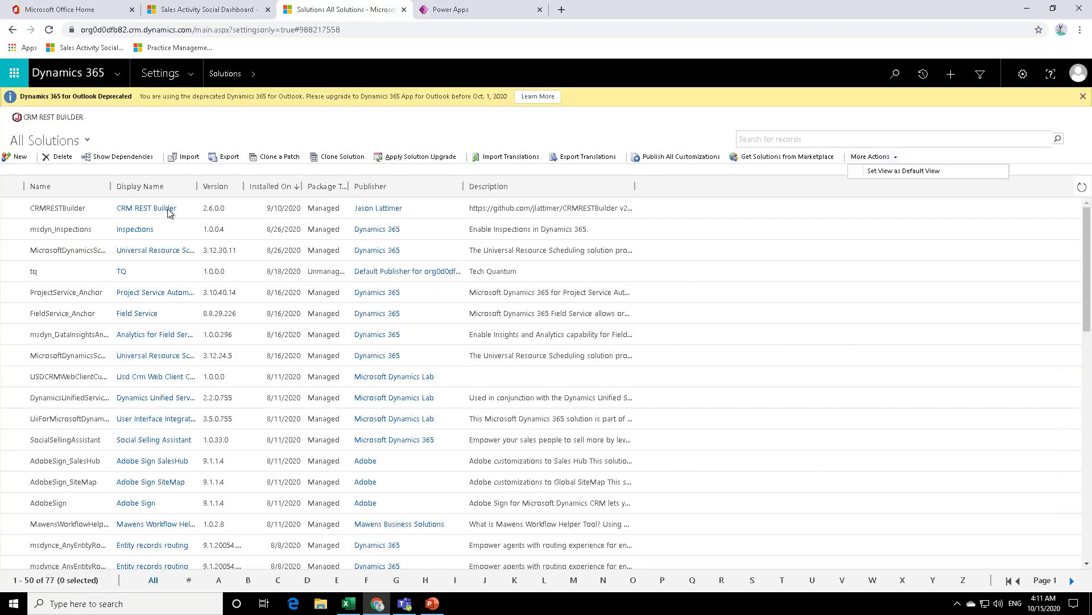
click(451, 12)
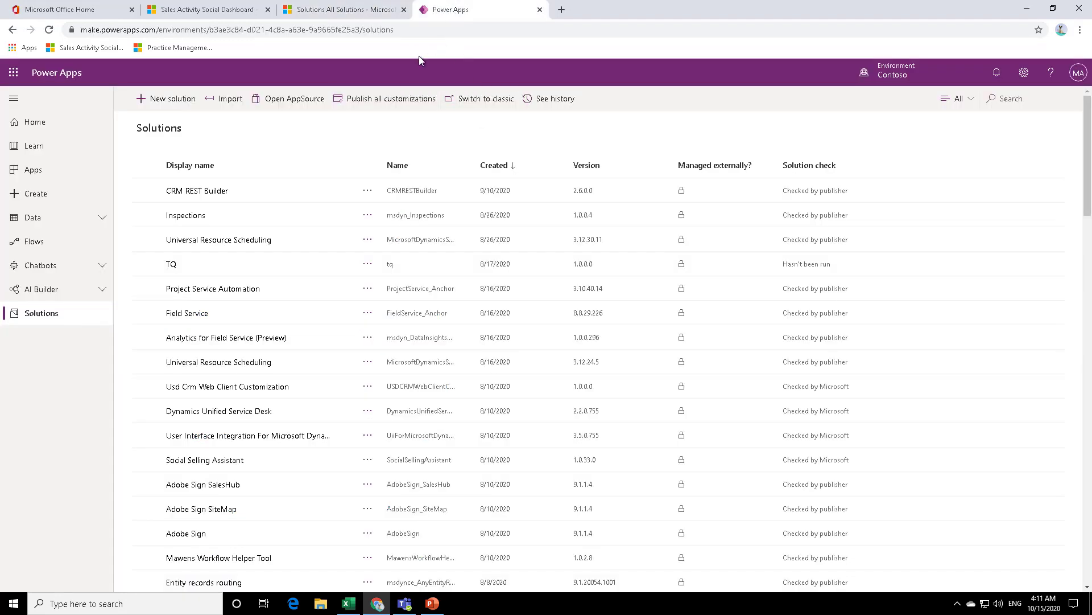
click(487, 100)
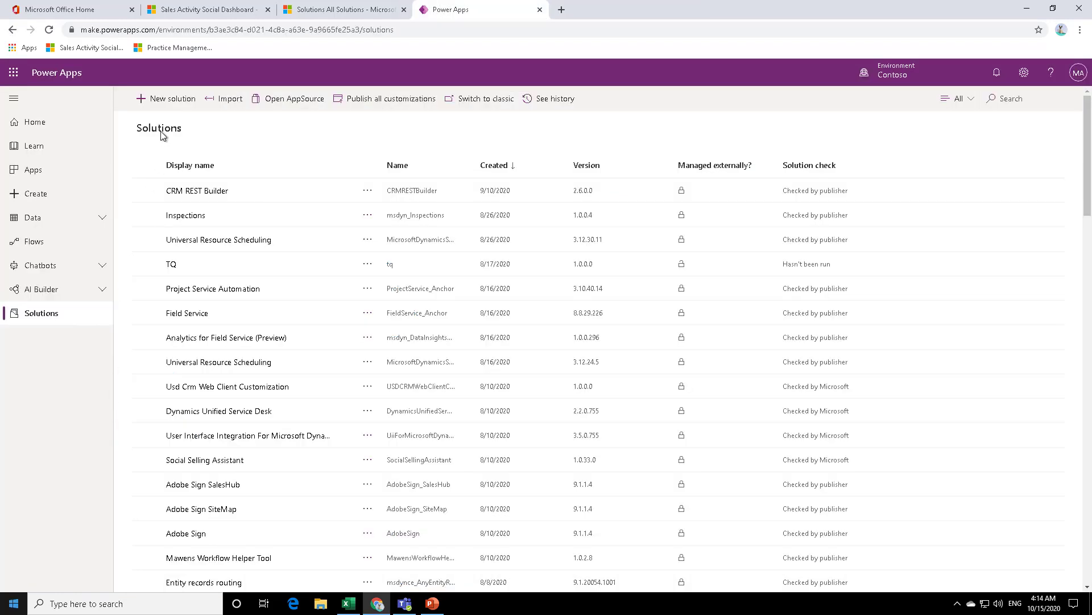
Start a new solution with display name Tech Quantum and bring up the publisher choices.
click(164, 100)
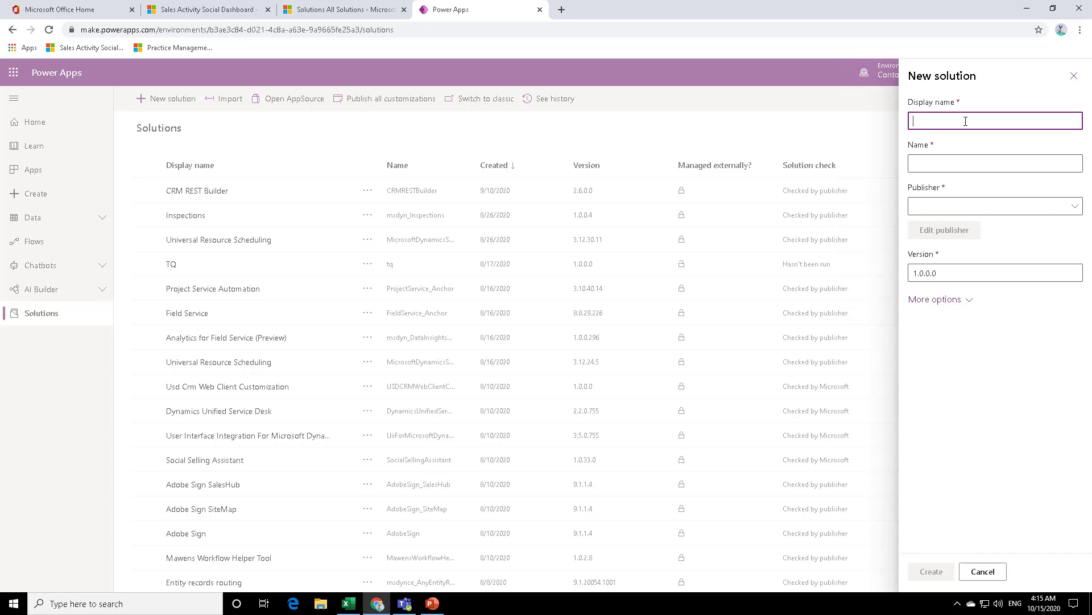
text(Tech Quantum)
click(989, 210)
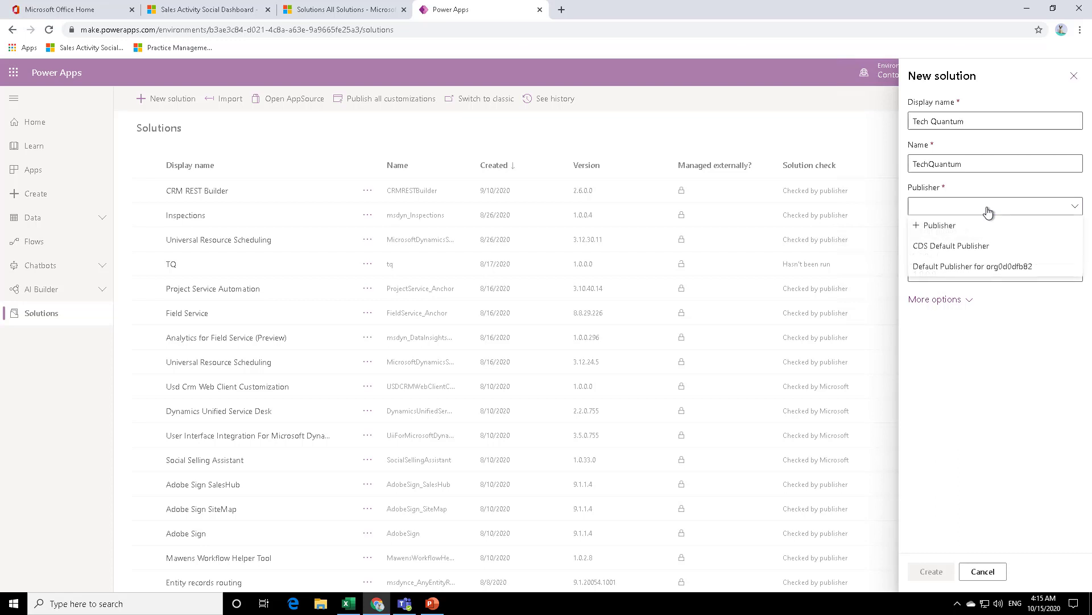
Draft a new publisher: display name Tech Quantum, name techquantum, description Tech Quantum.
click(954, 228)
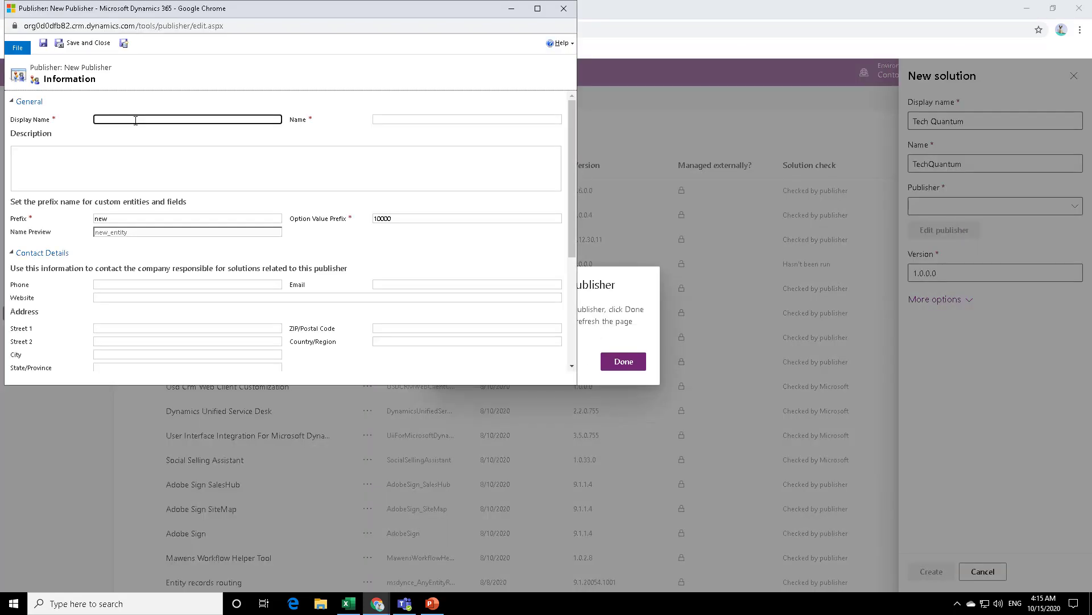
text(Tech Quantum)
key(Tab)
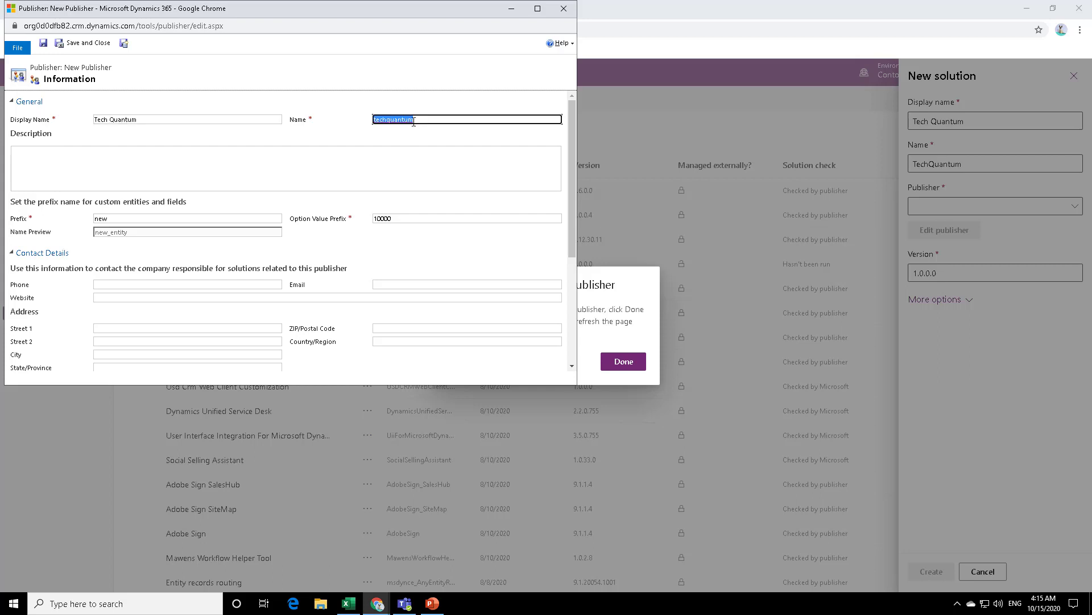
click(179, 162)
text(Tech Quantum)
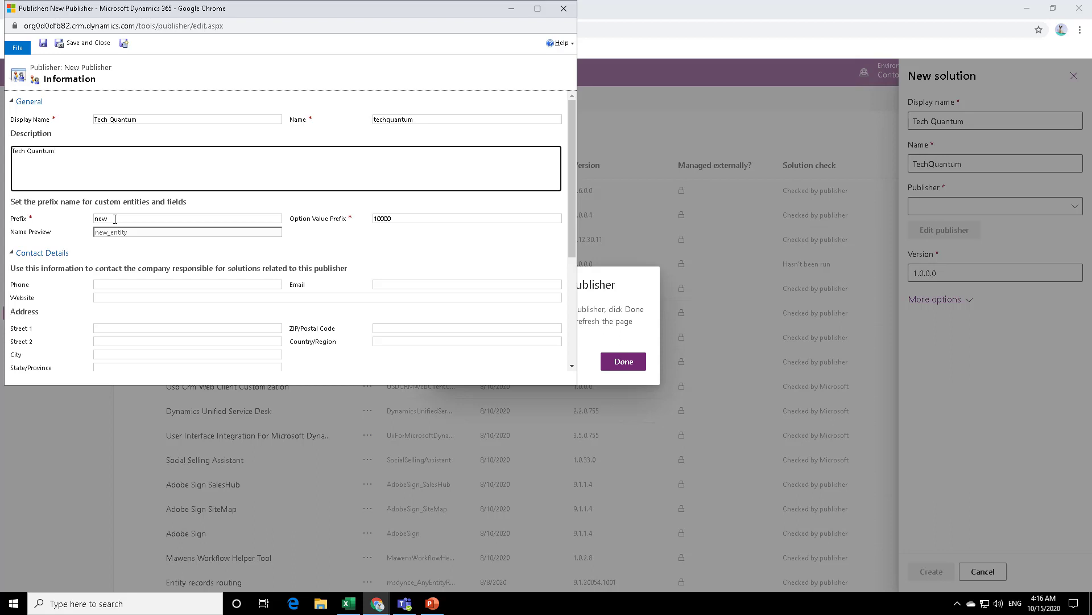
Replace the publisher's default prefix with tq.
click(47, 217)
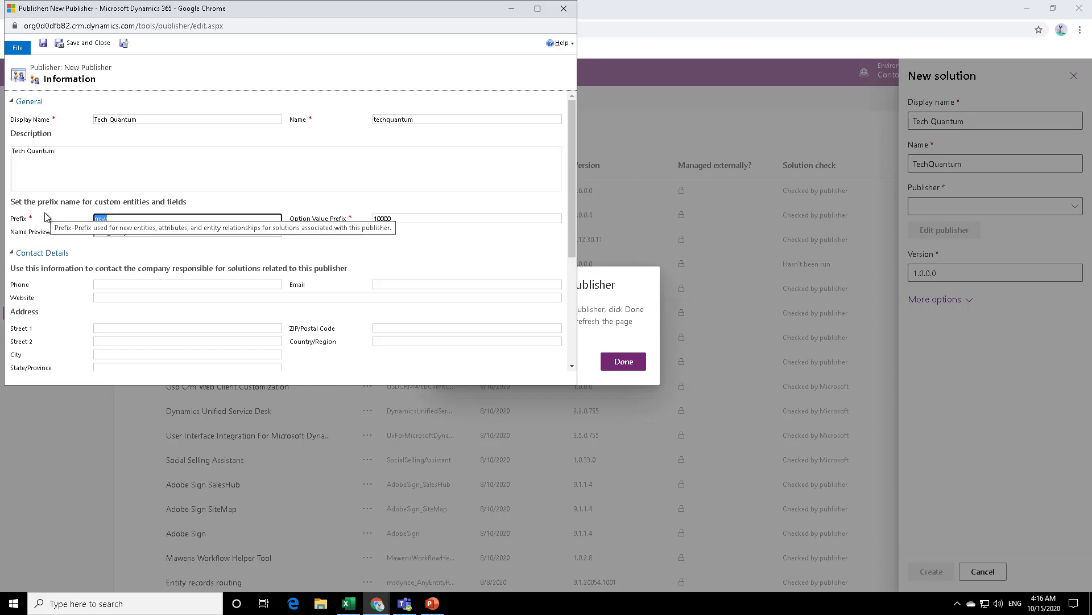
text(tq)
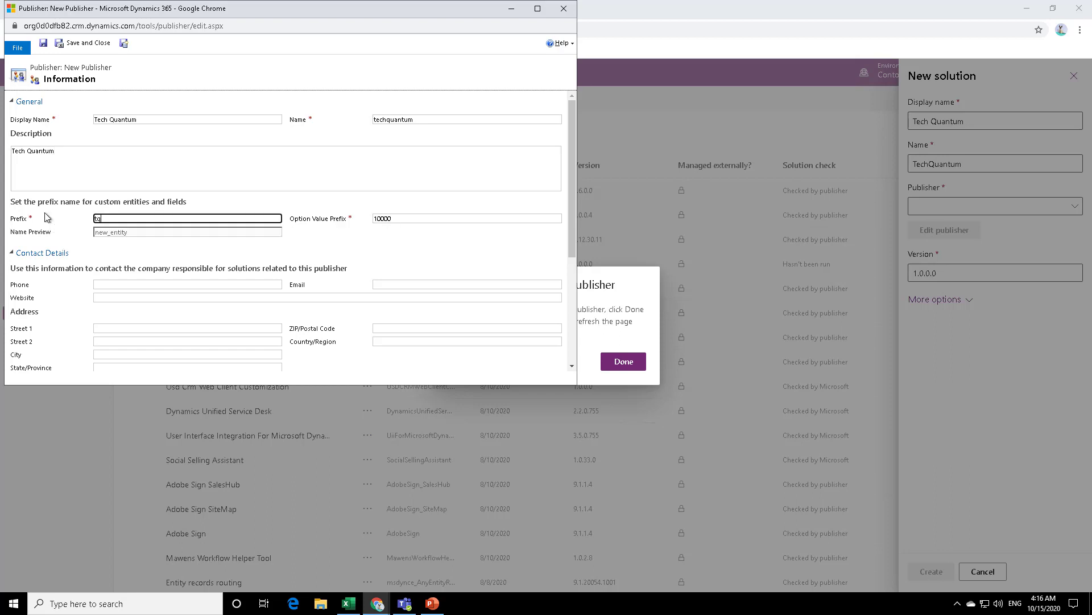
click(148, 232)
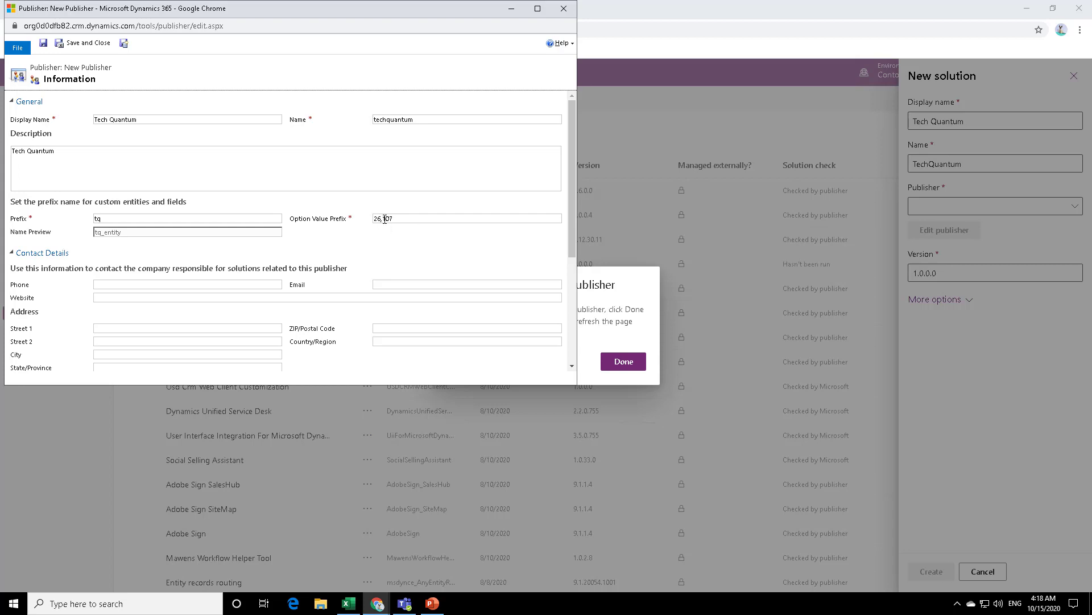
Change the option value prefix to 26,001 and save and close the publisher.
double_click(392, 220)
click(393, 219)
key(BackSpace)
key(BackSpace)
text(000)
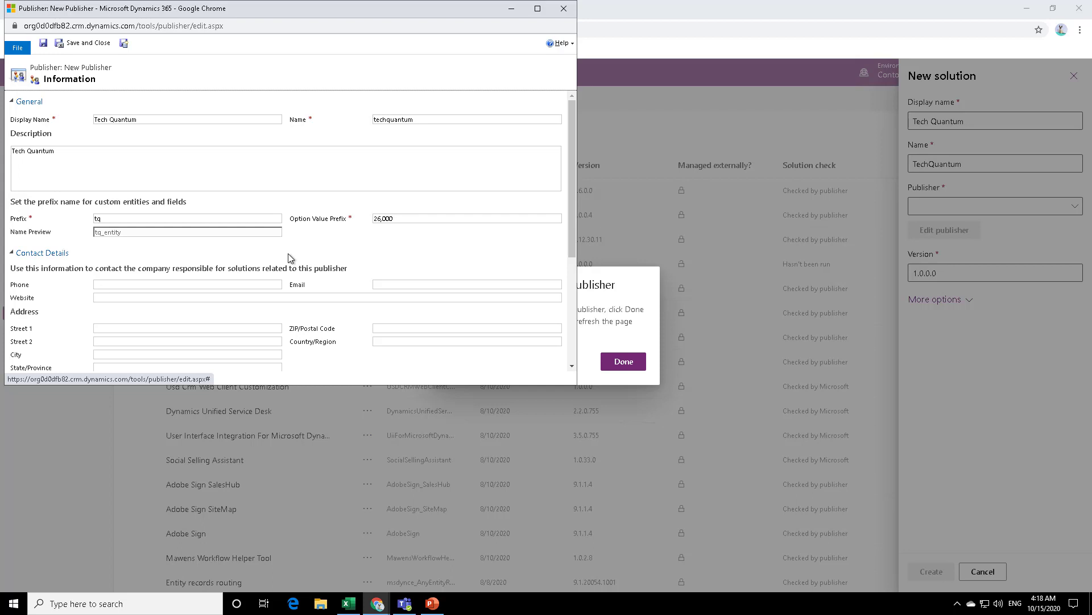
key(BackSpace)
text(1)
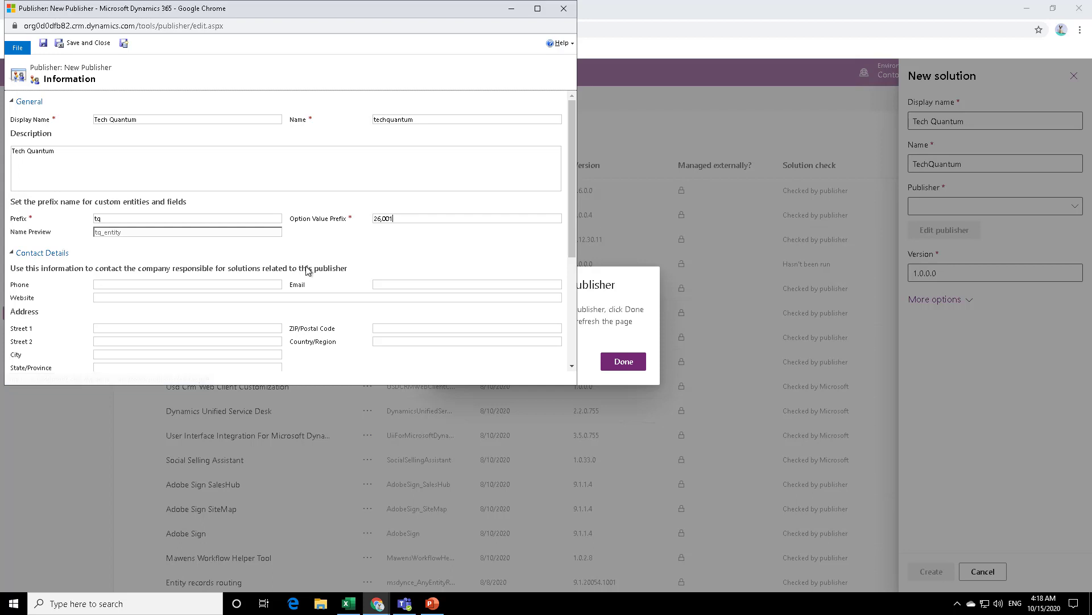
scroll(171, 305, down, 2)
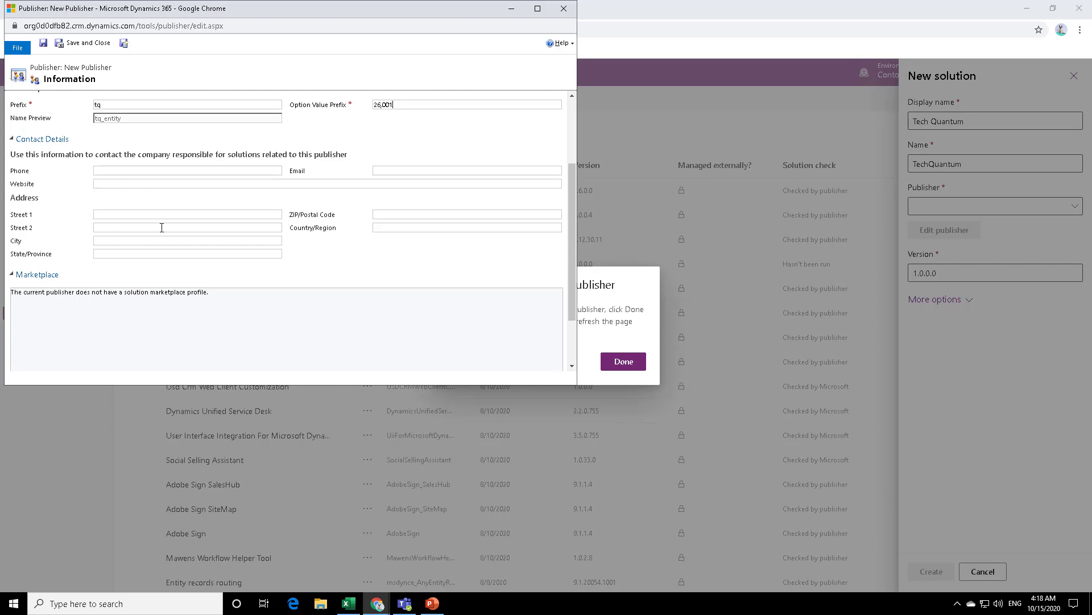
scroll(254, 300, up, 3)
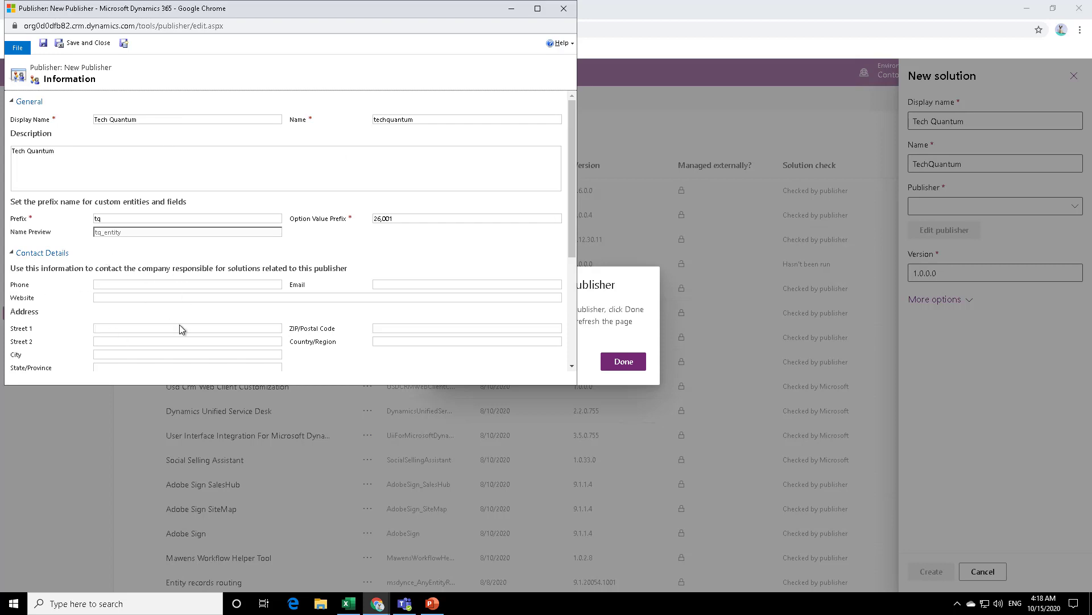
click(79, 46)
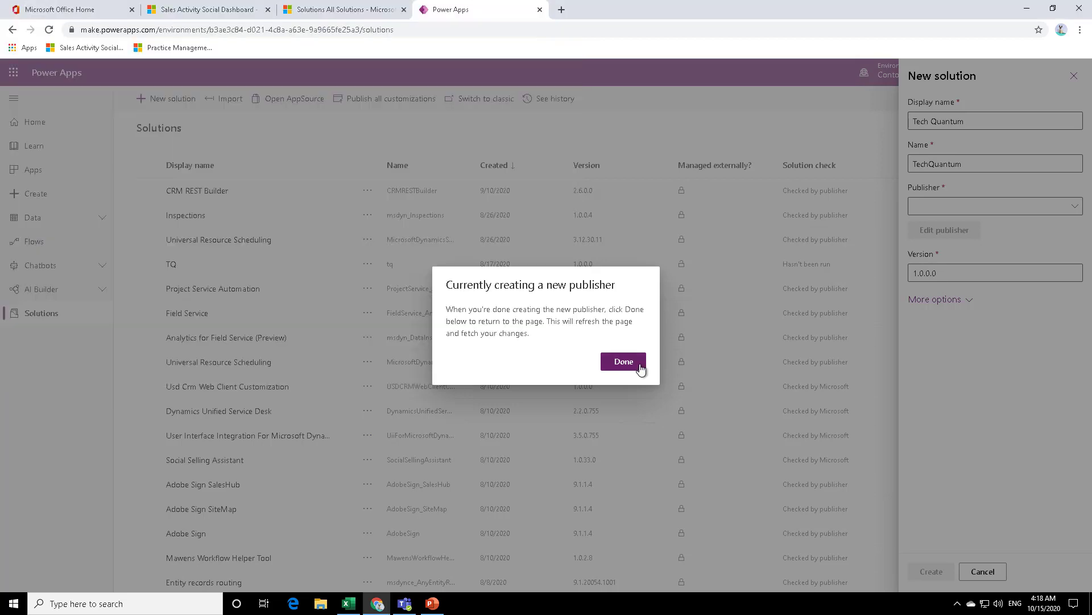
Select Tech Quantum as publisher, with version 1.0.0.0 and description Tech Quantum Solution.
click(640, 369)
click(1006, 210)
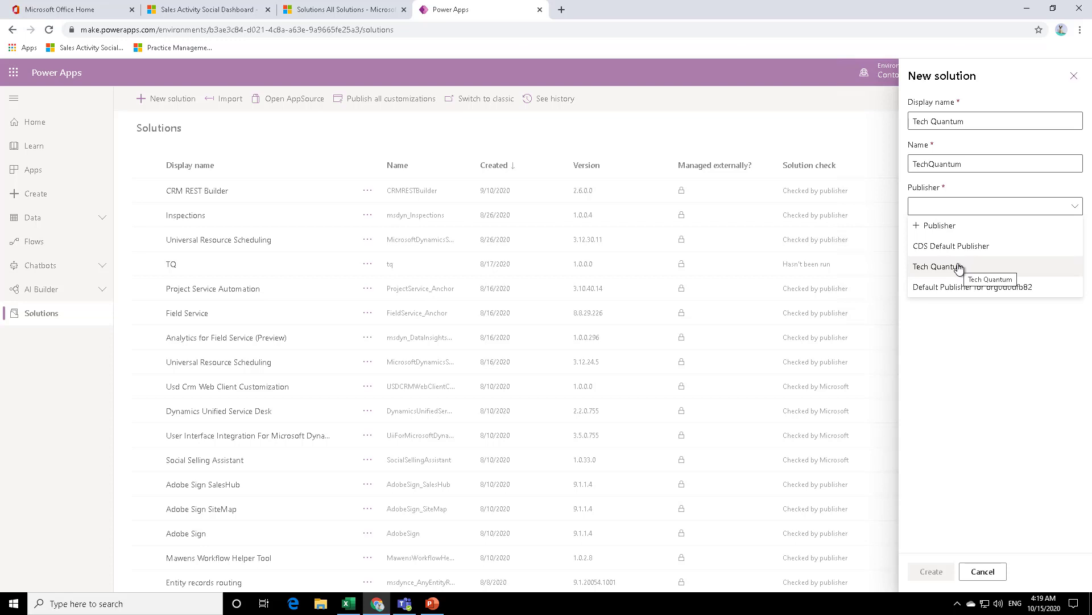
click(959, 267)
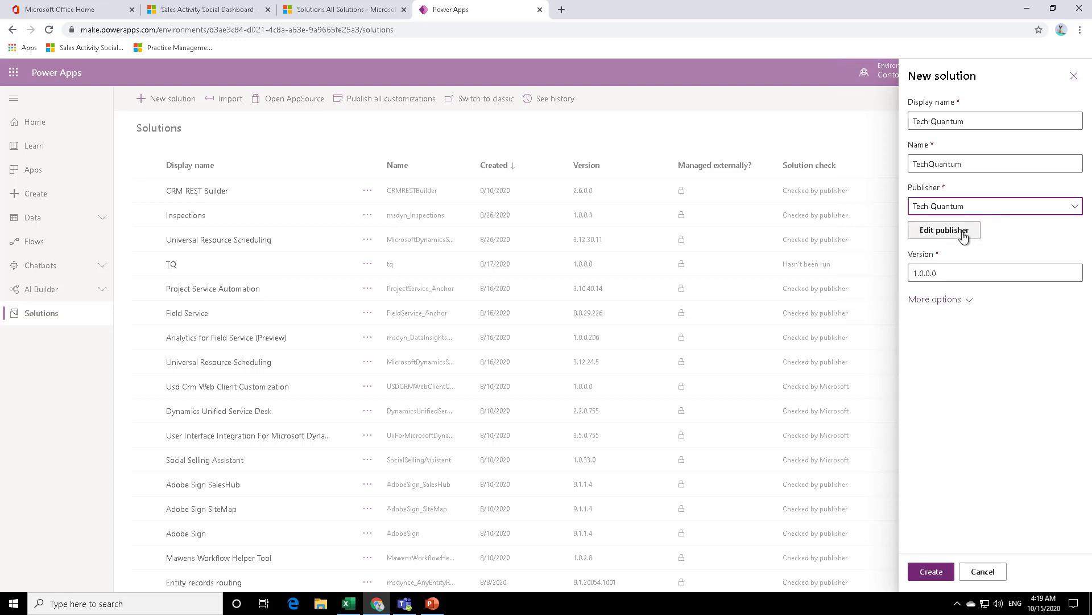
double_click(947, 273)
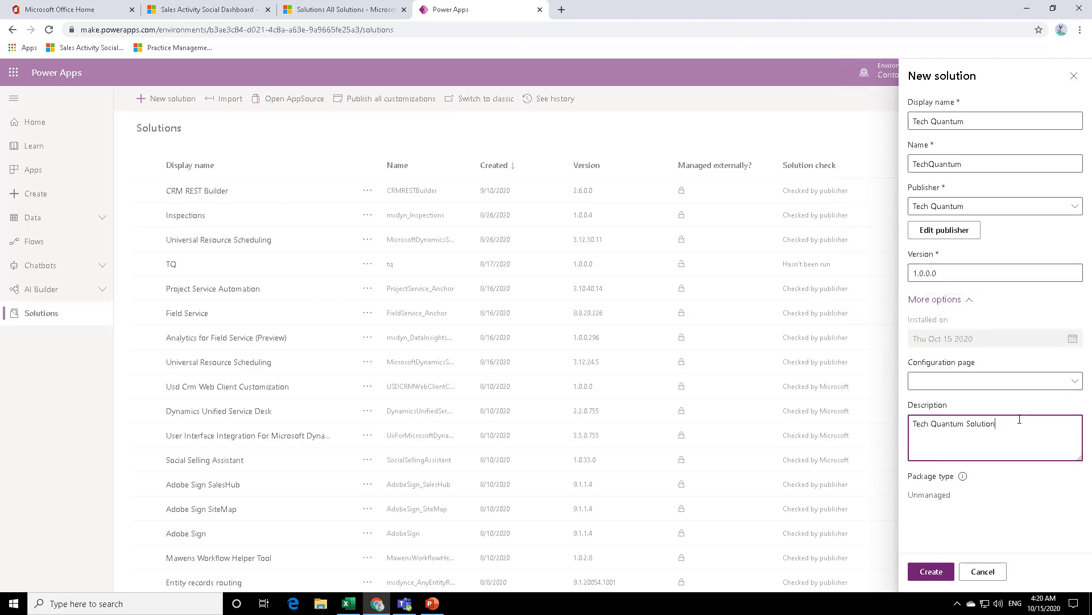
drag(997, 424, 893, 434)
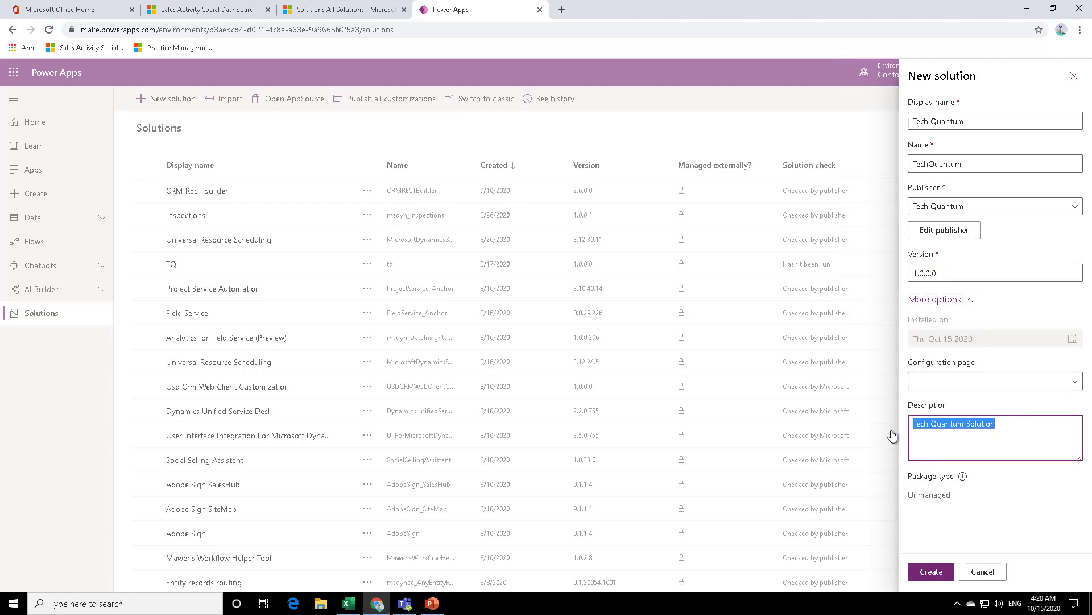
click(1045, 434)
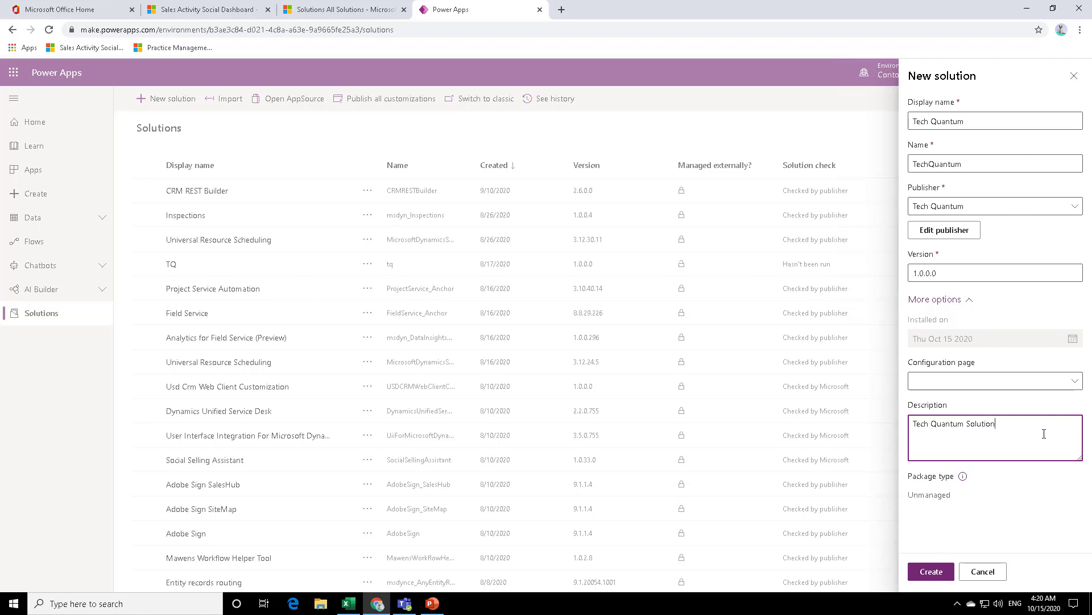
Create the Tech Quantum solution and return to the classic Dynamics 365 solutions list.
click(932, 572)
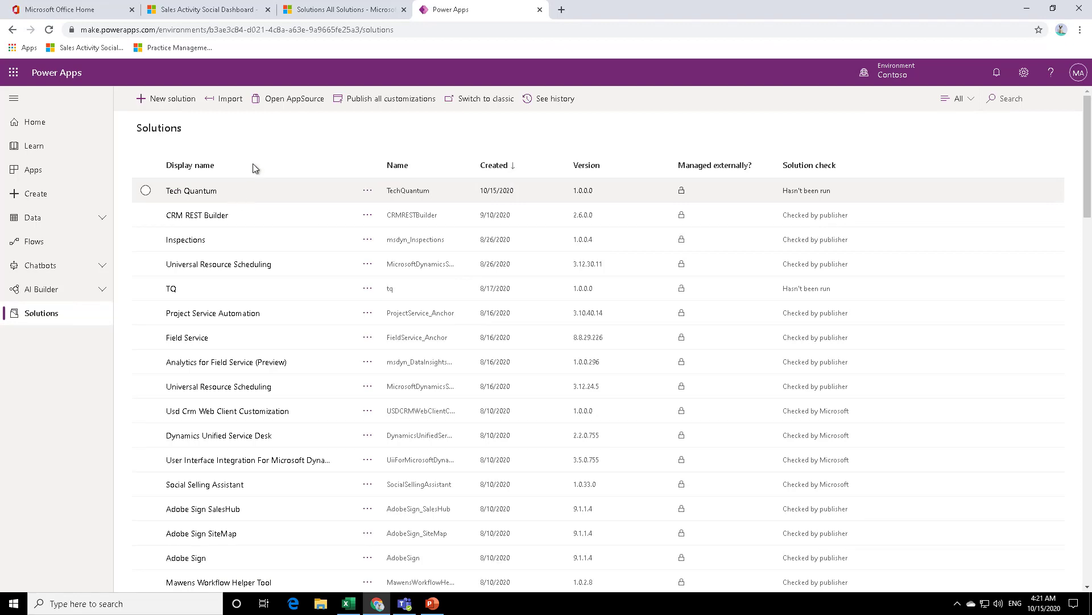
click(334, 11)
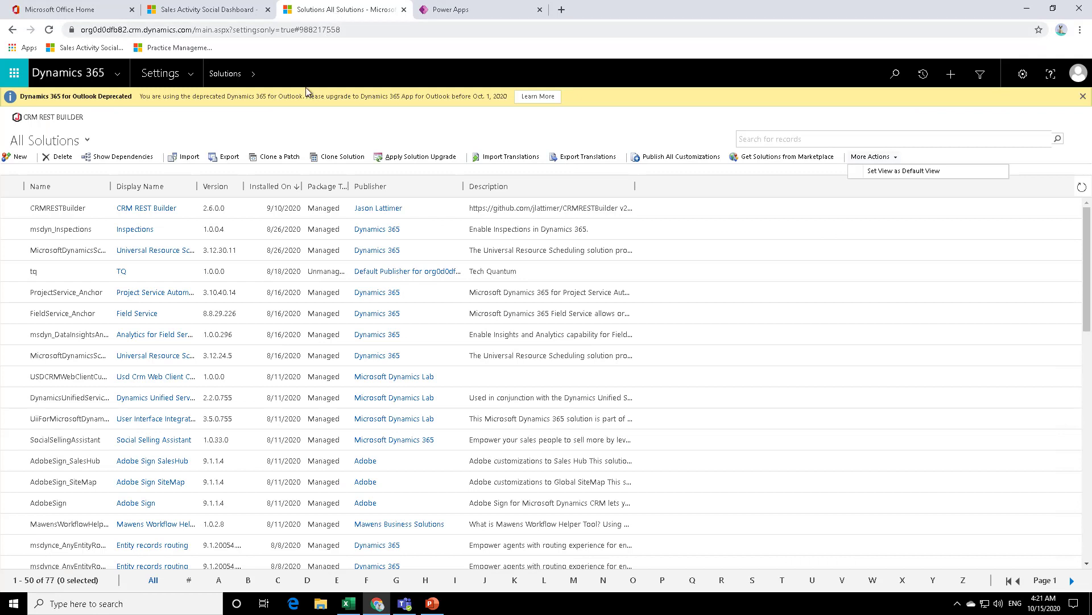
click(783, 580)
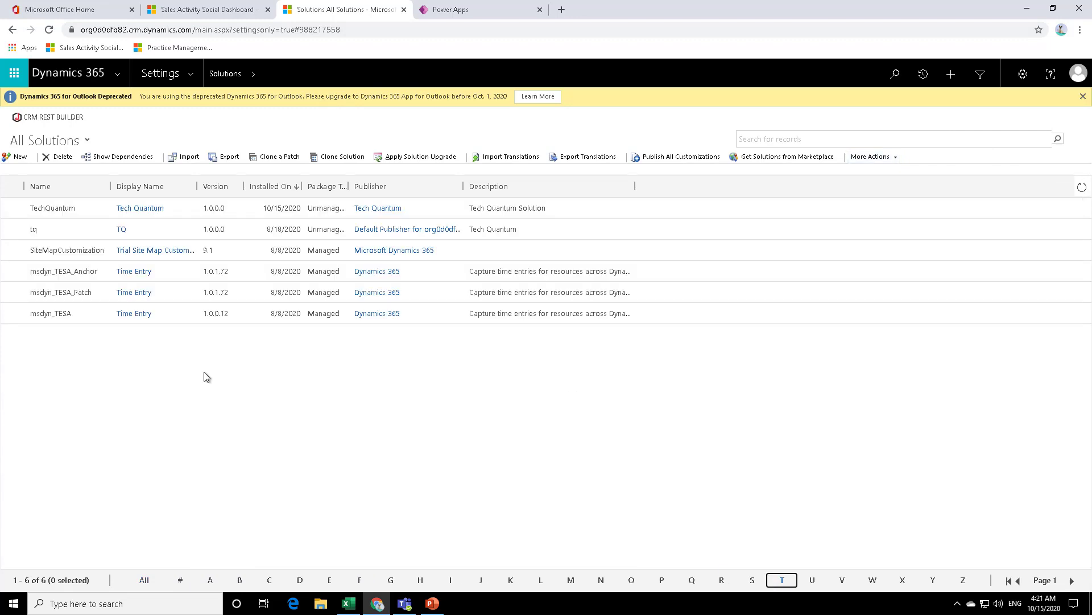
click(141, 211)
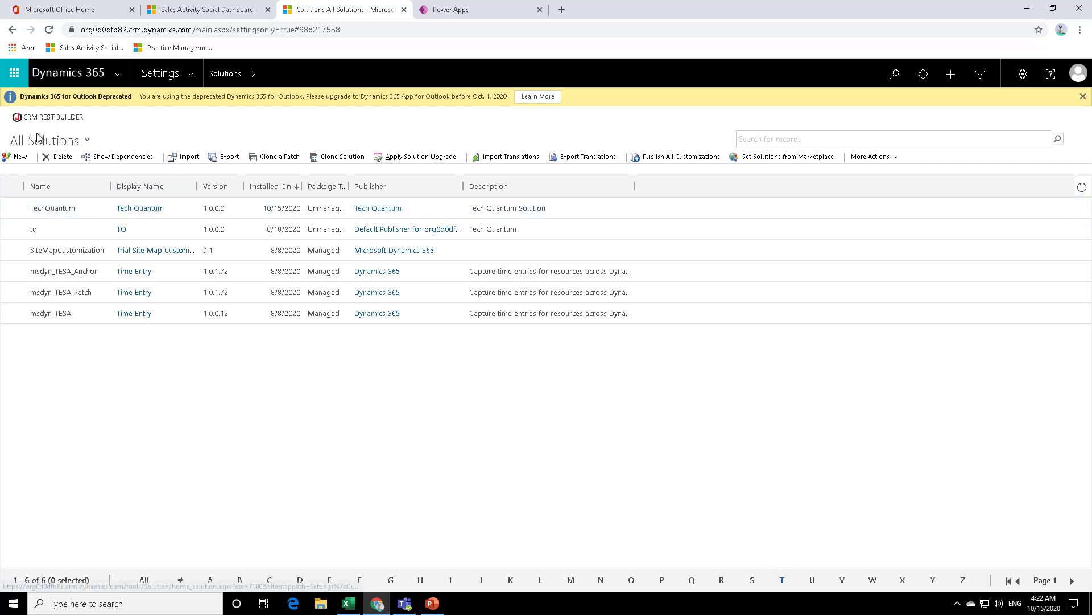
click(17, 159)
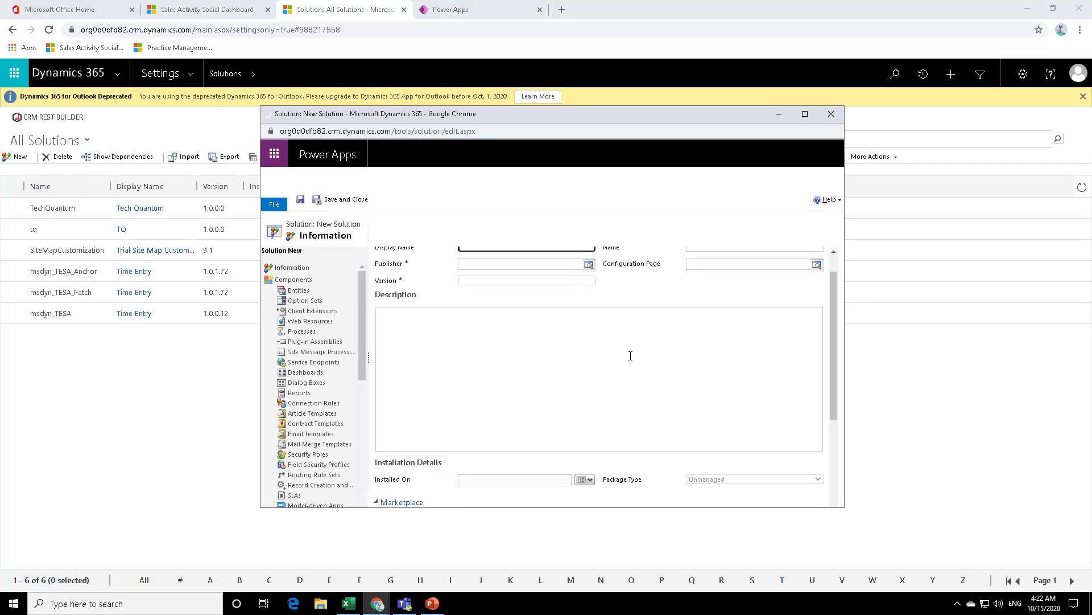
key(alt+Tab)
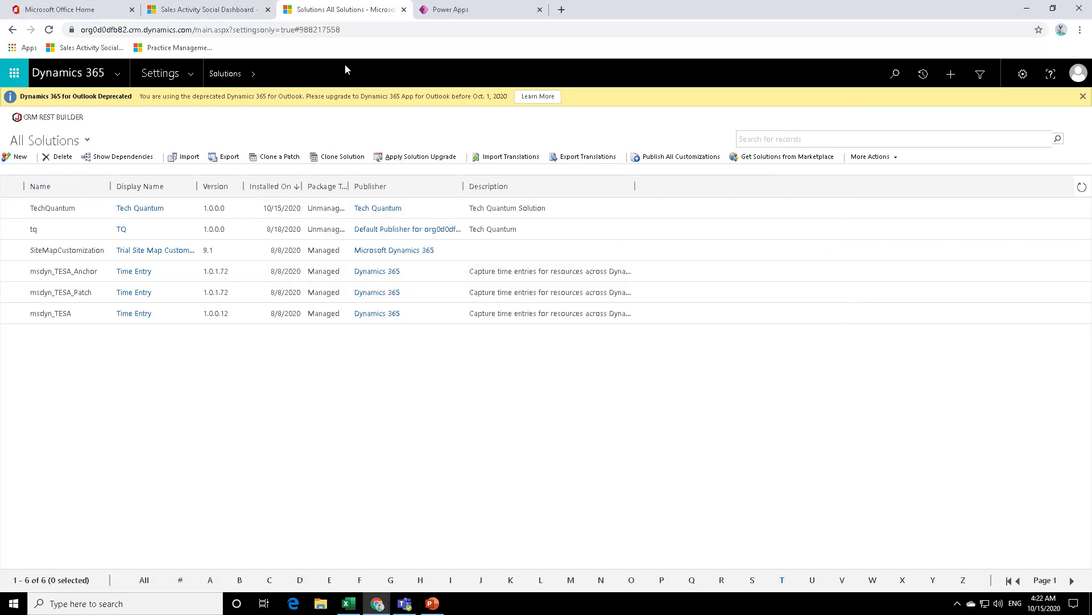
Open the empty Tech Quantum solution and show its Add existing component types.
click(461, 10)
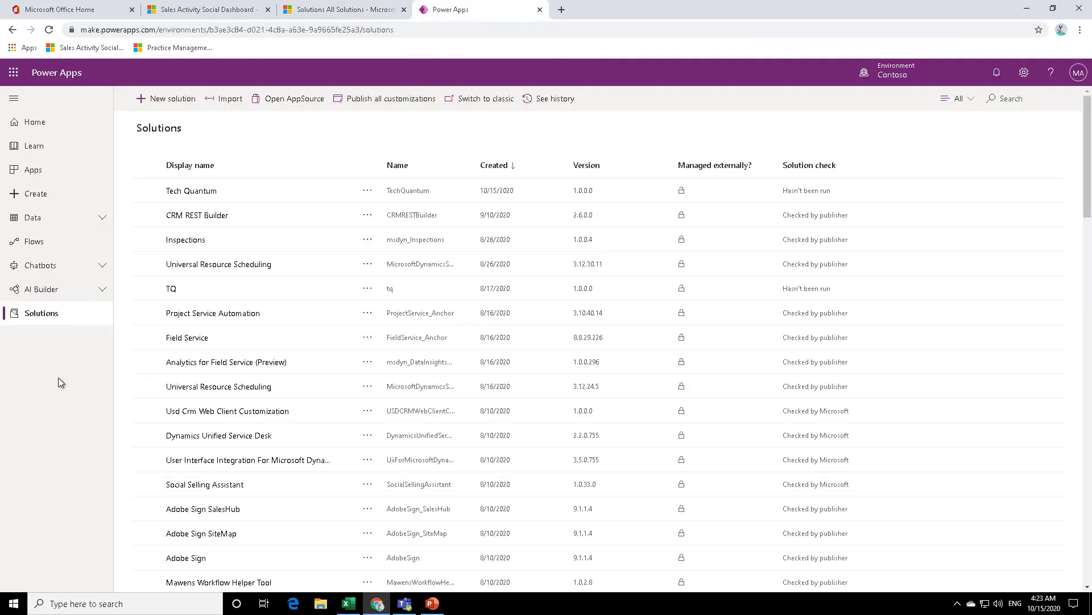
click(199, 193)
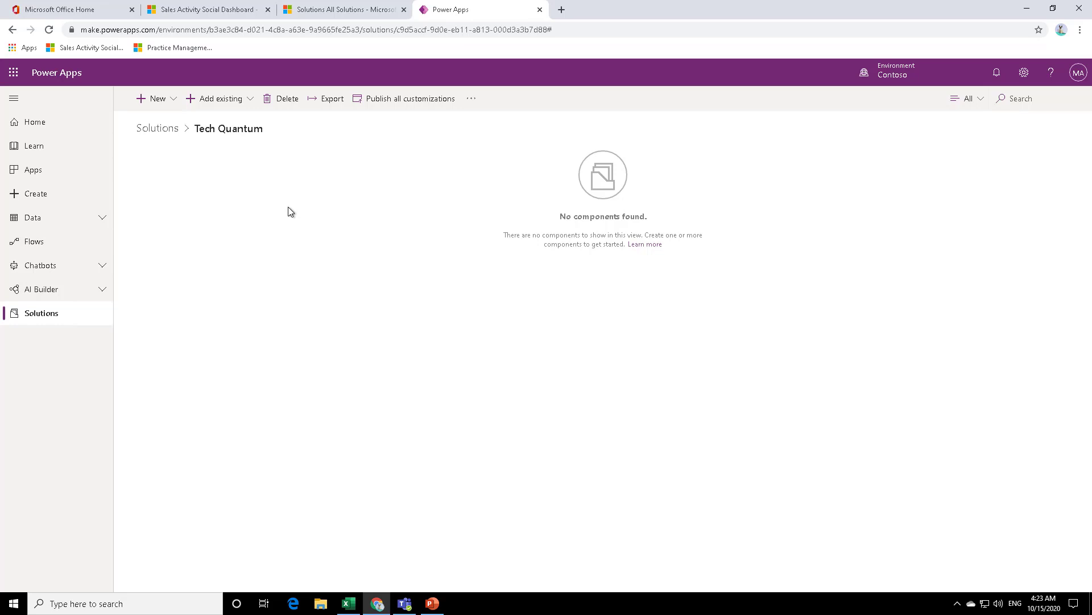
click(173, 102)
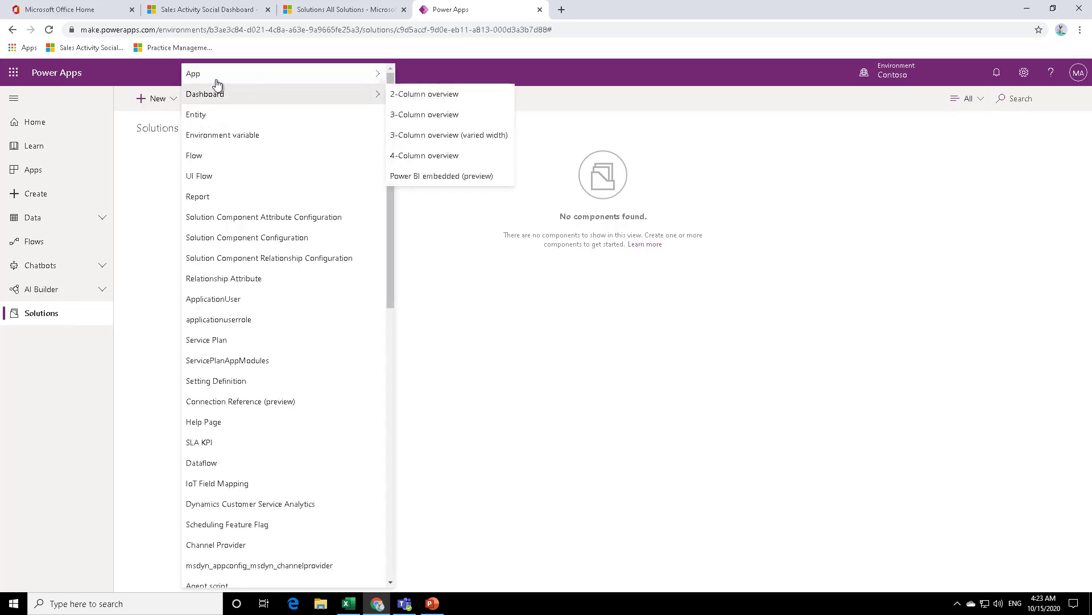
mouse_move(217, 84)
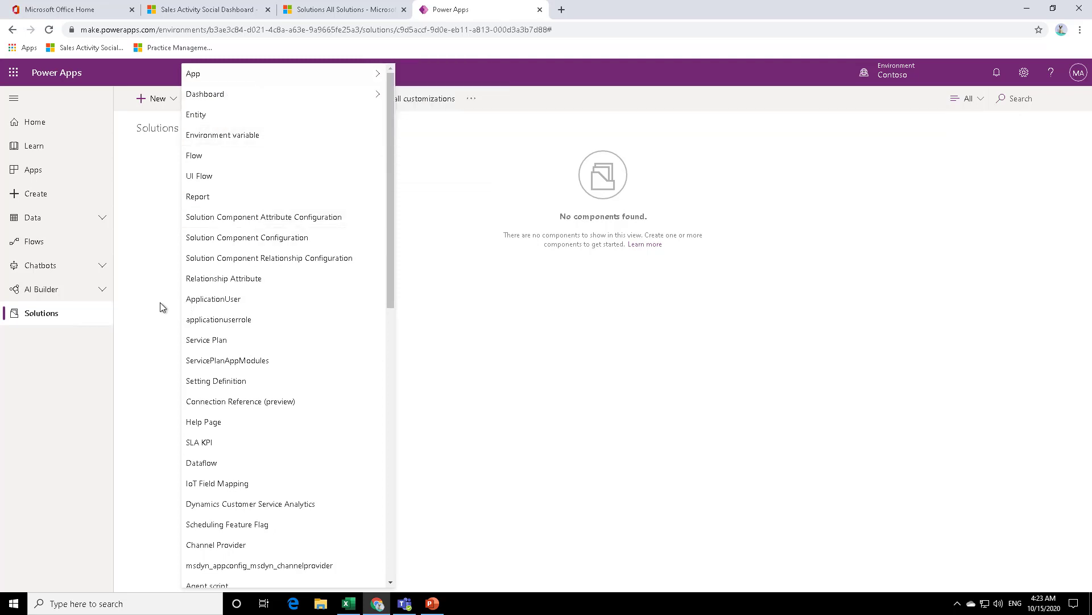
click(160, 287)
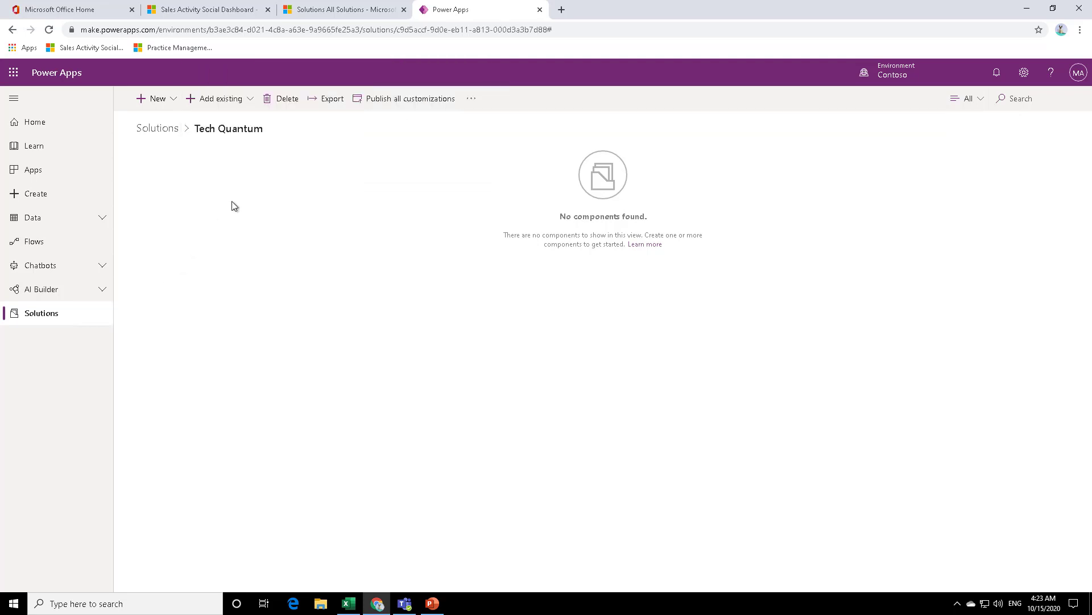
click(246, 101)
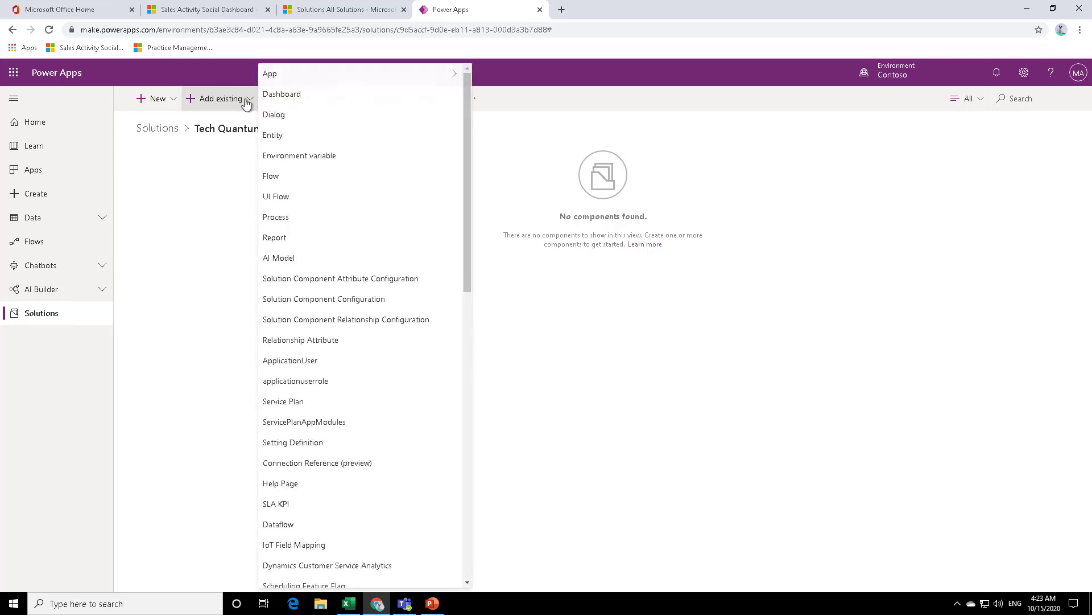
Select the existing Account and Contact entities to add to Tech Quantum.
click(278, 135)
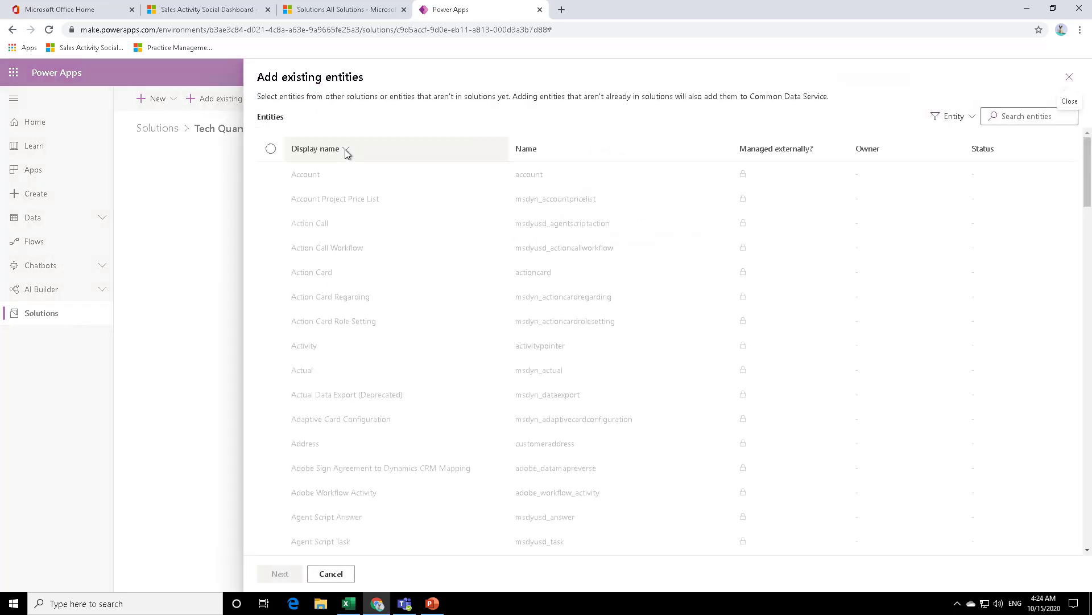
click(270, 174)
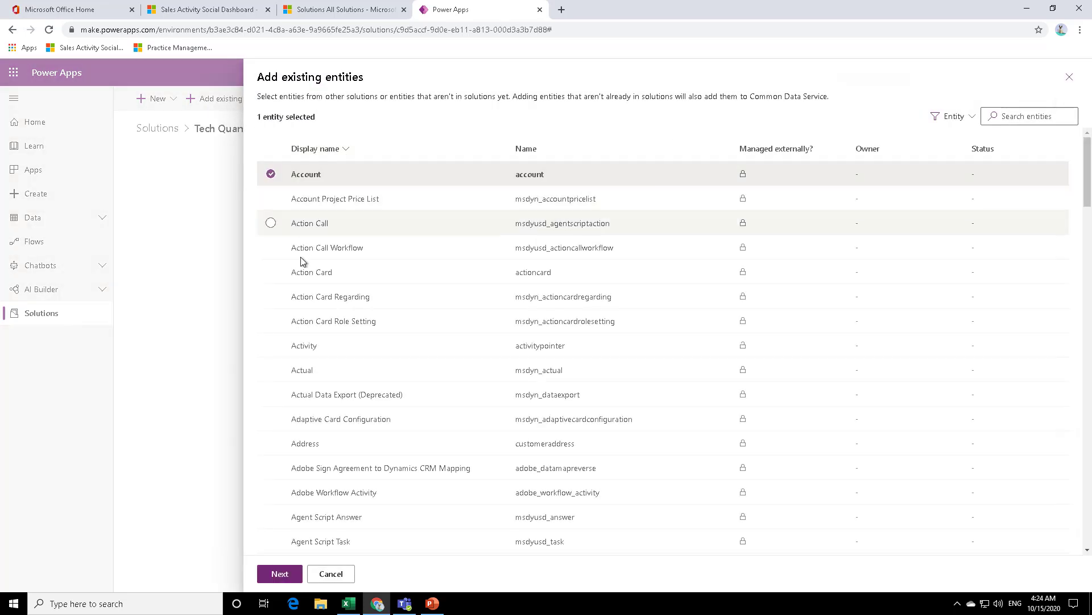
scroll(379, 343, down, 4)
scroll(377, 343, down, 20)
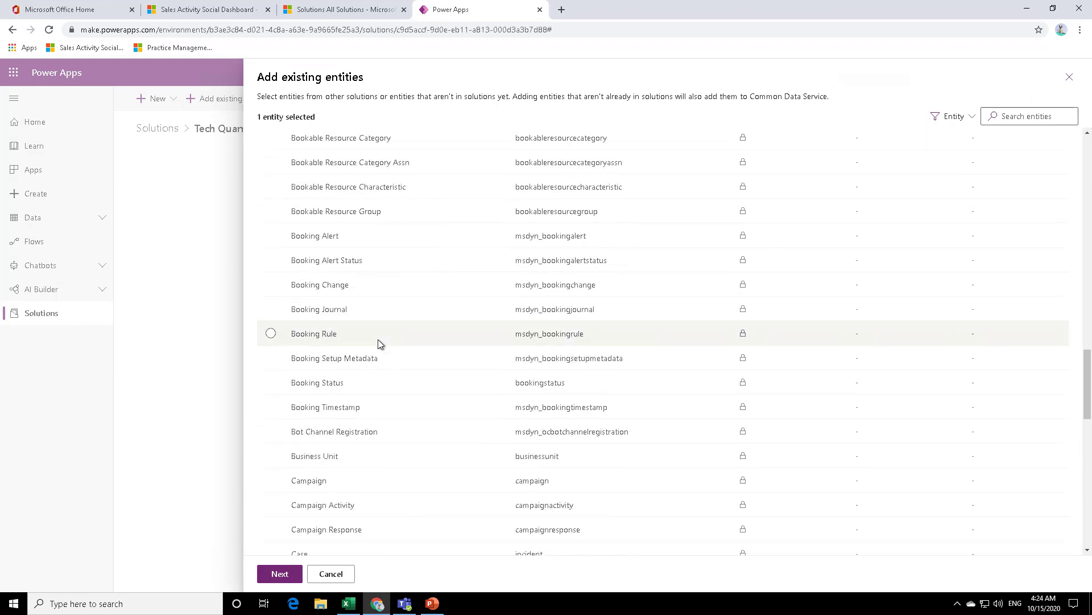
scroll(378, 339, down, 15)
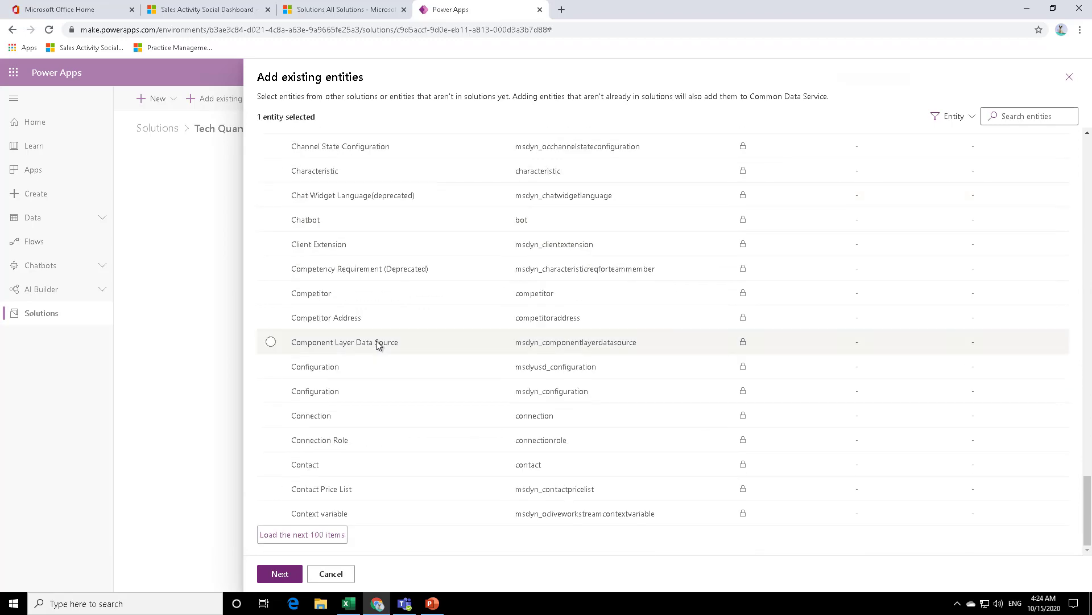
click(272, 465)
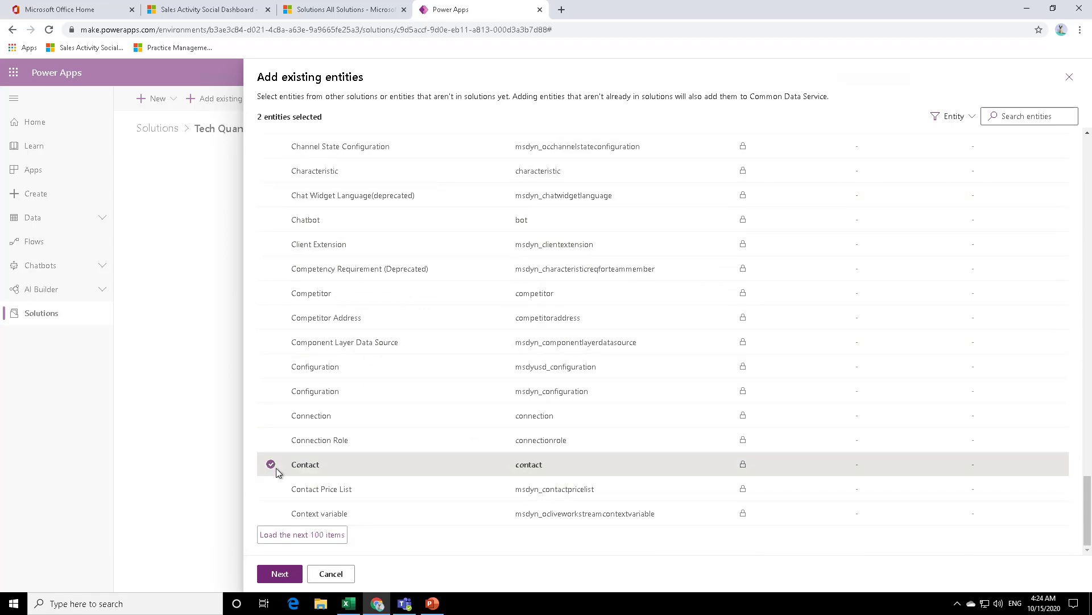
Add Account and Contact to Tech Quantum with entity metadata and all components included.
click(281, 574)
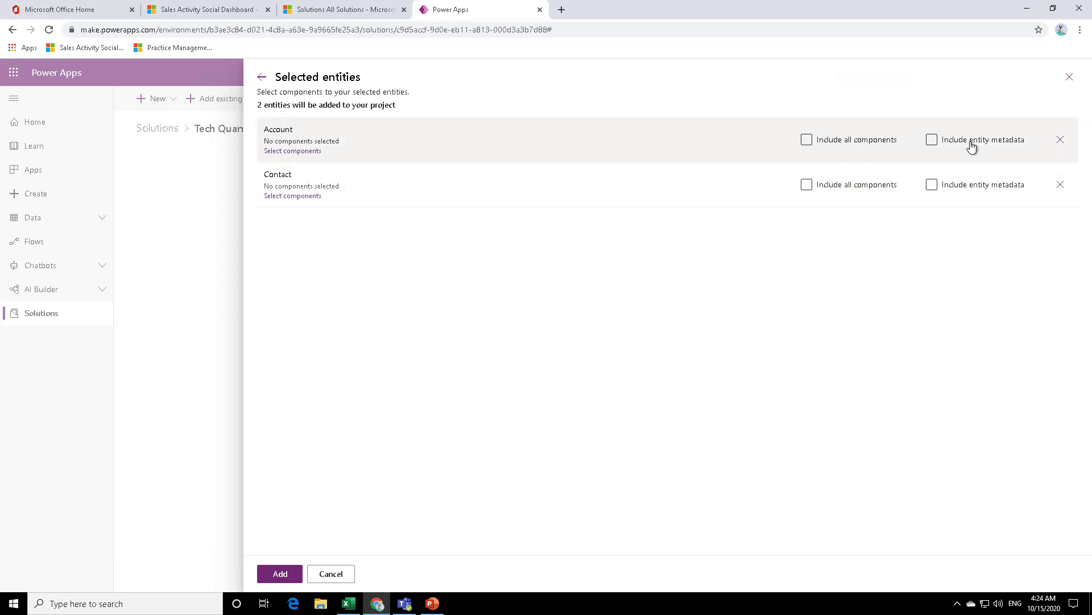
click(933, 142)
click(933, 187)
click(807, 142)
click(807, 186)
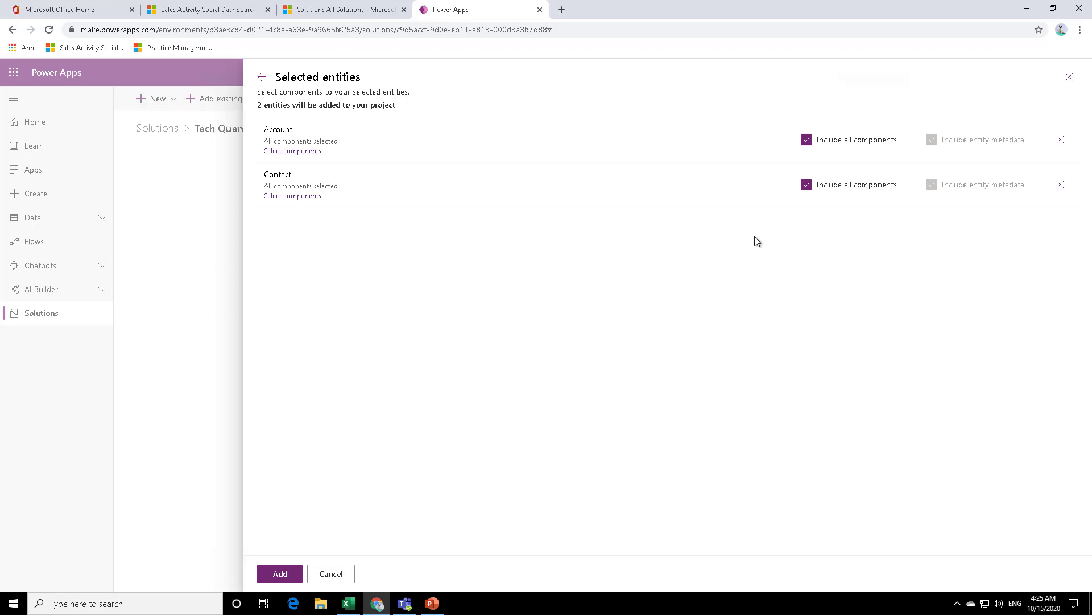
click(283, 575)
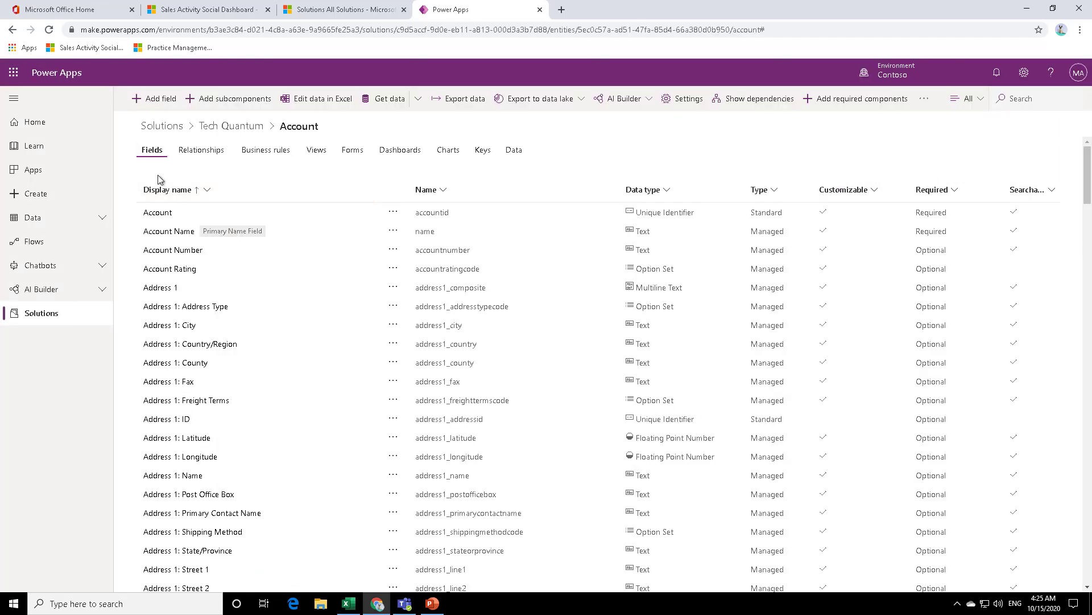
Review Account's relationships, business rules, views, forms and dashboards, then return to its fields.
click(206, 151)
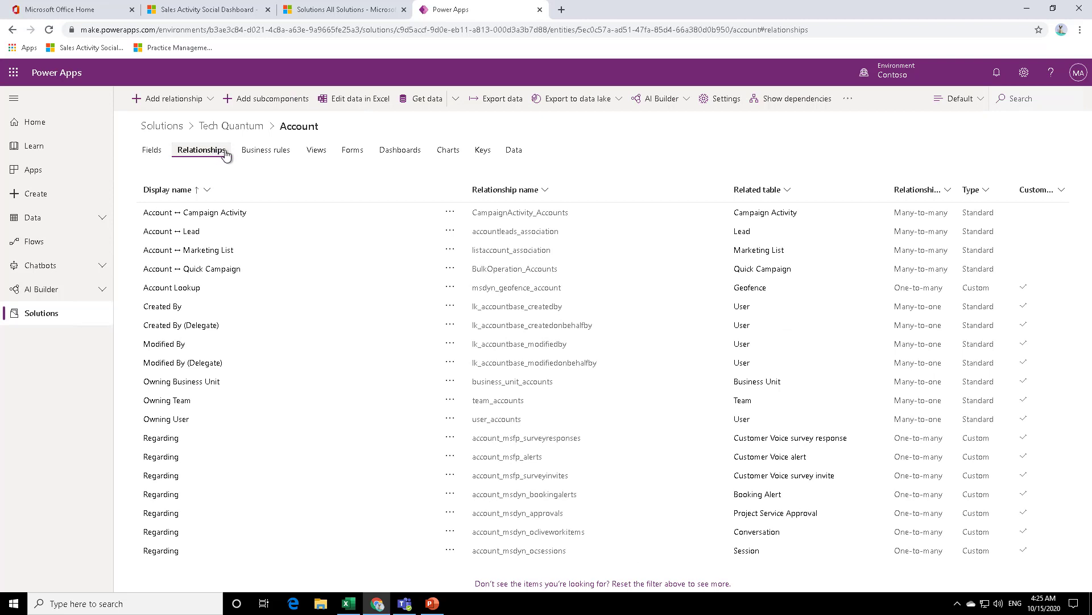
click(273, 155)
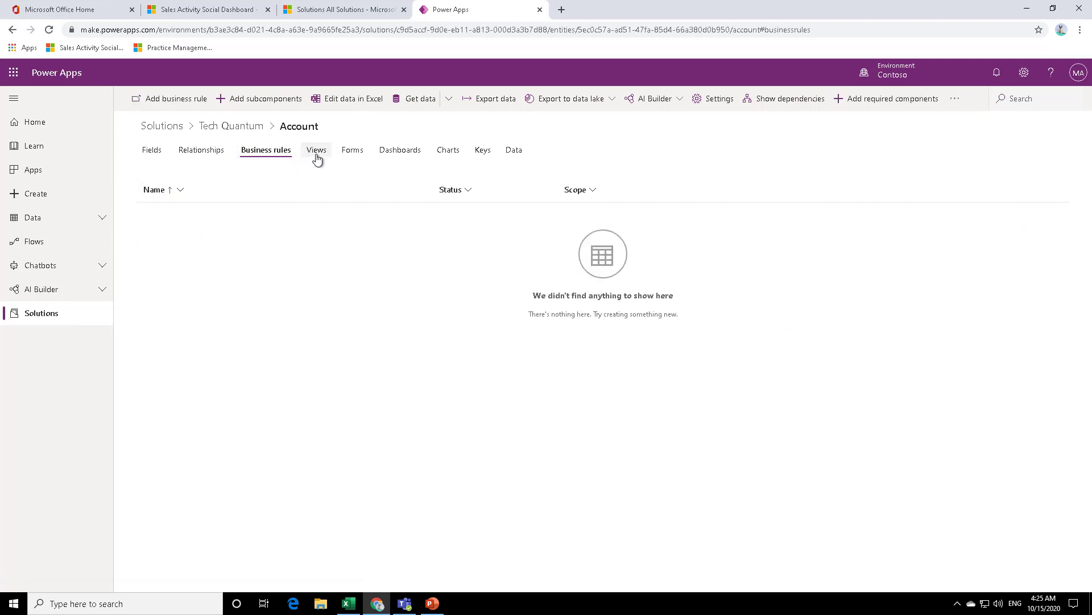
click(317, 155)
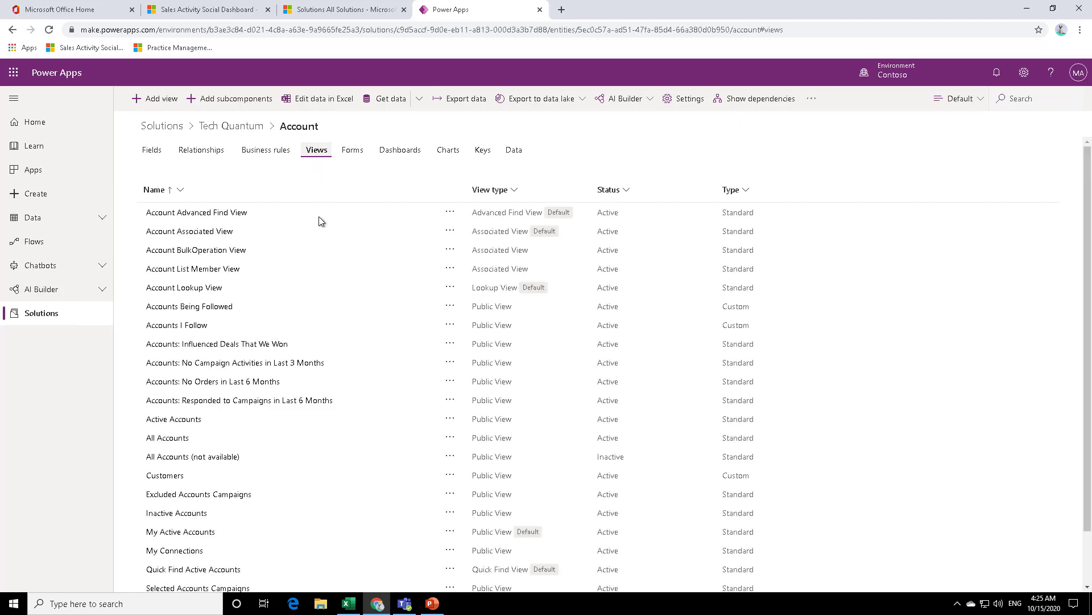
click(363, 152)
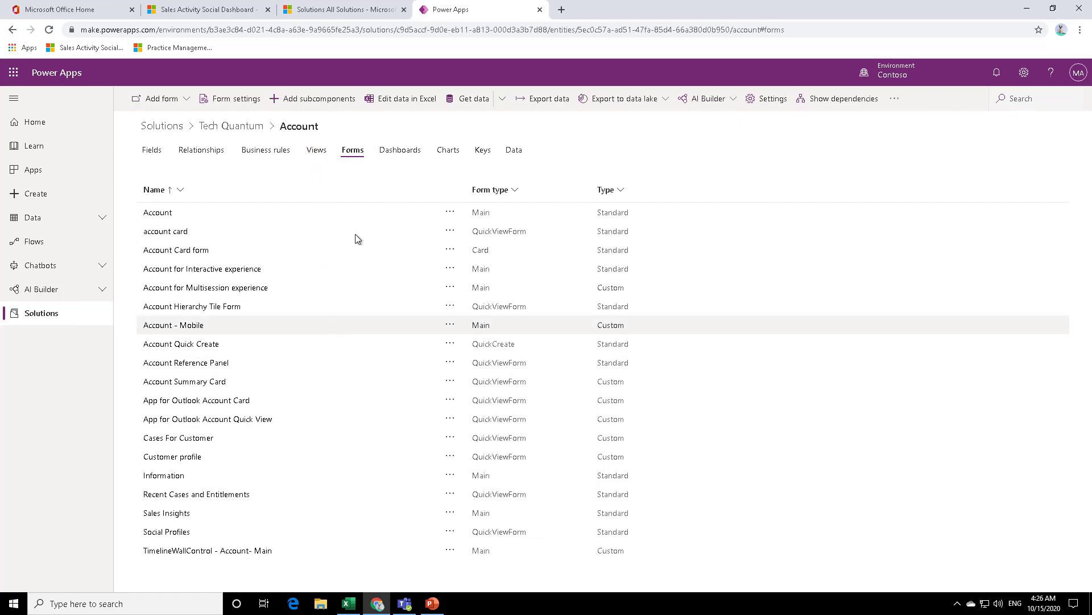
click(397, 150)
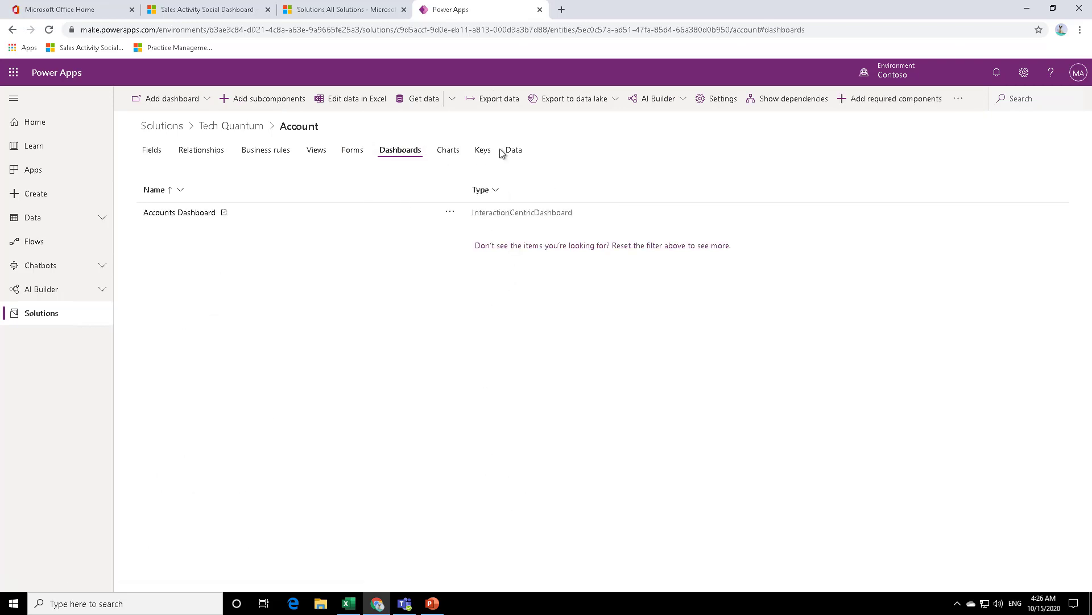
click(151, 150)
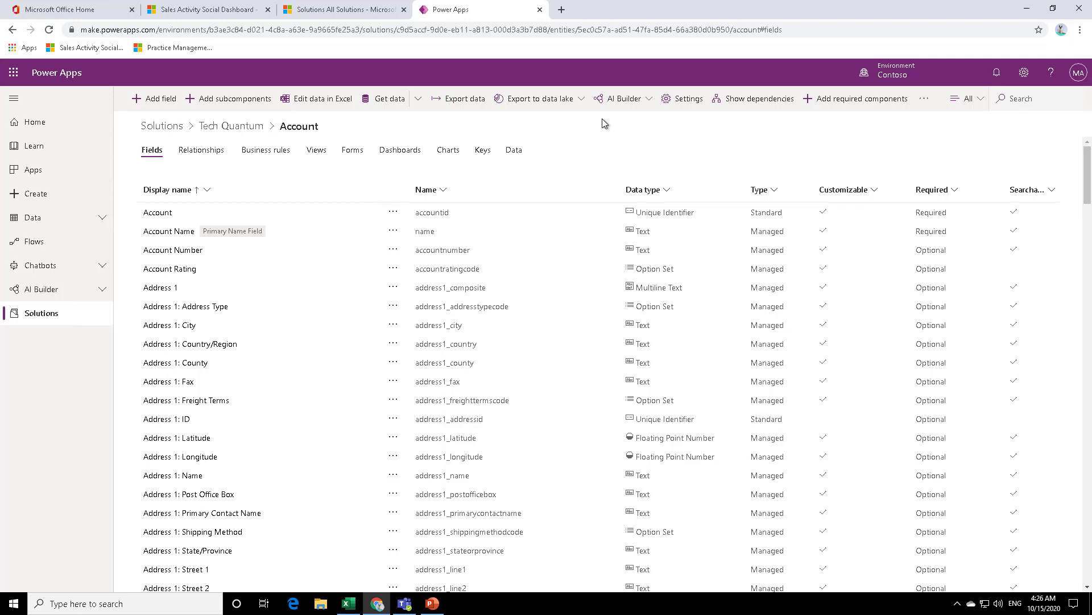
Open the Tech Quantum solution in the classic Dynamics 365 editor, maximized.
click(365, 13)
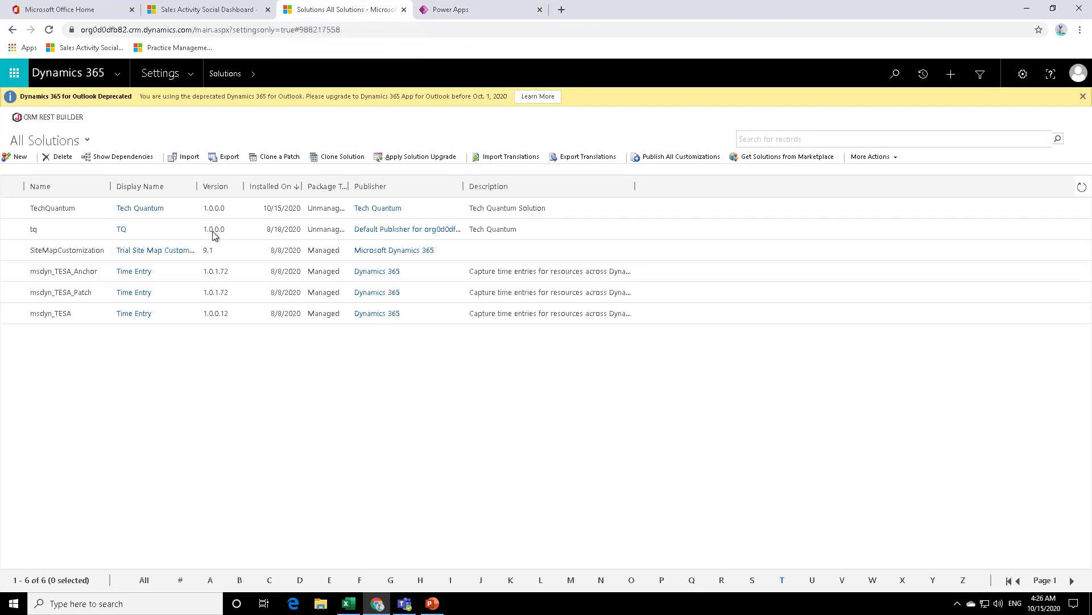
click(145, 211)
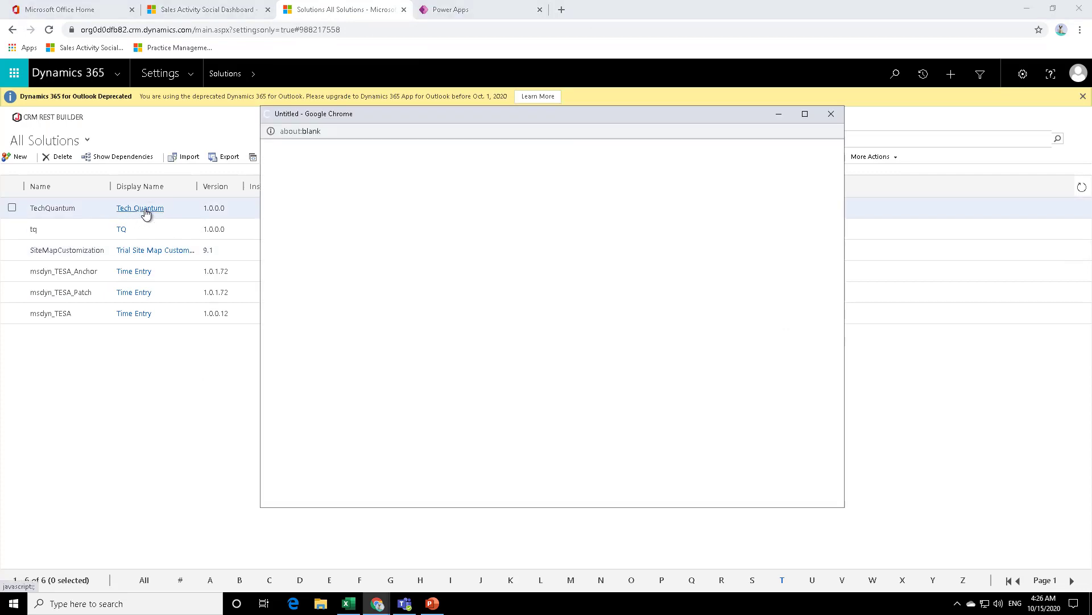
click(805, 114)
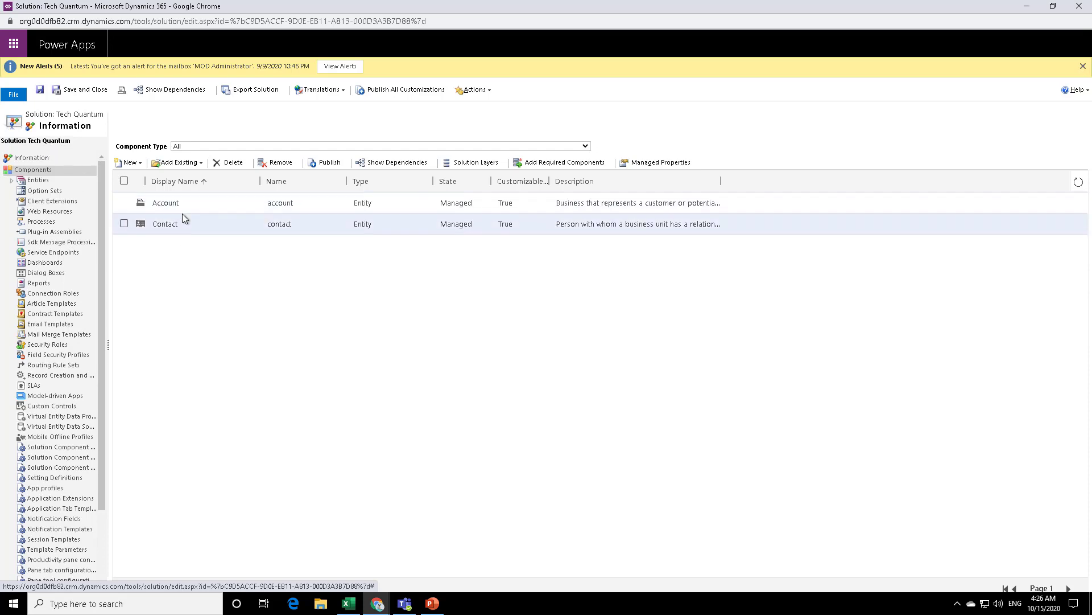
Expand Entities > Account in the solution tree and browse its forms and views.
click(12, 180)
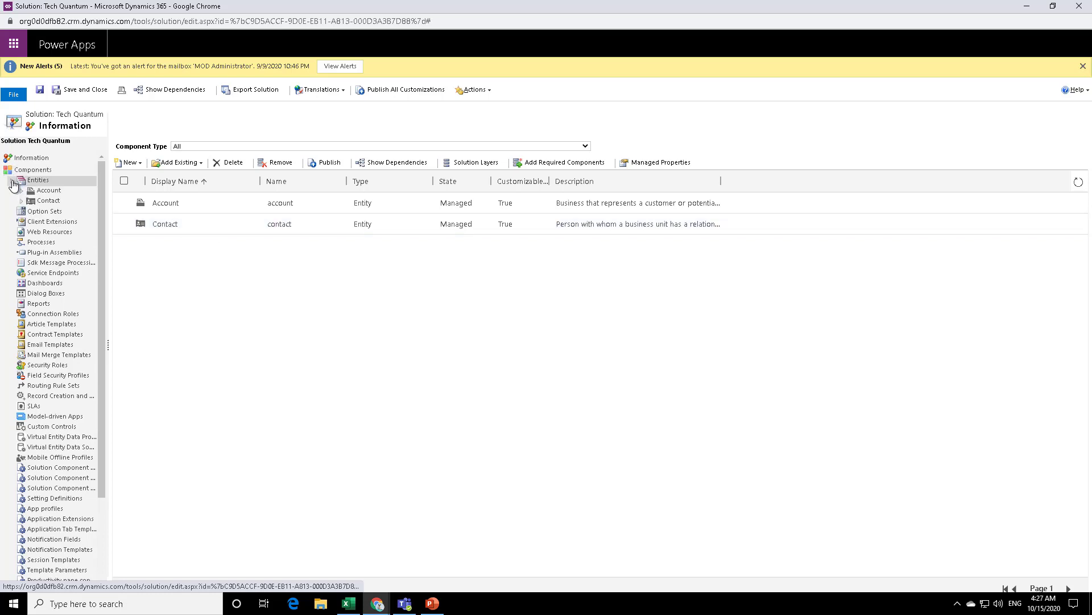
click(22, 191)
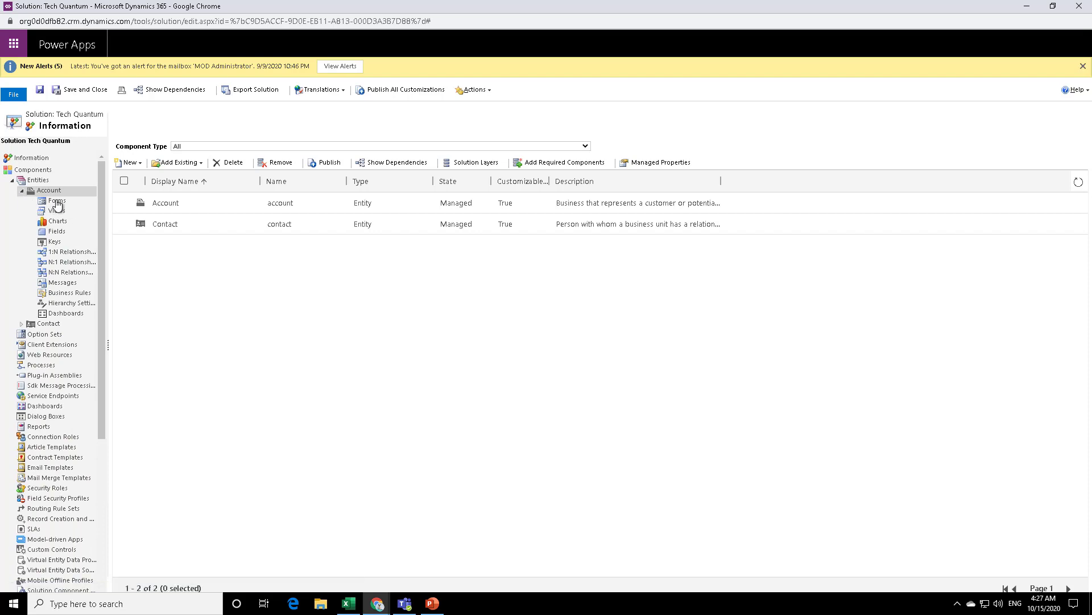
click(56, 202)
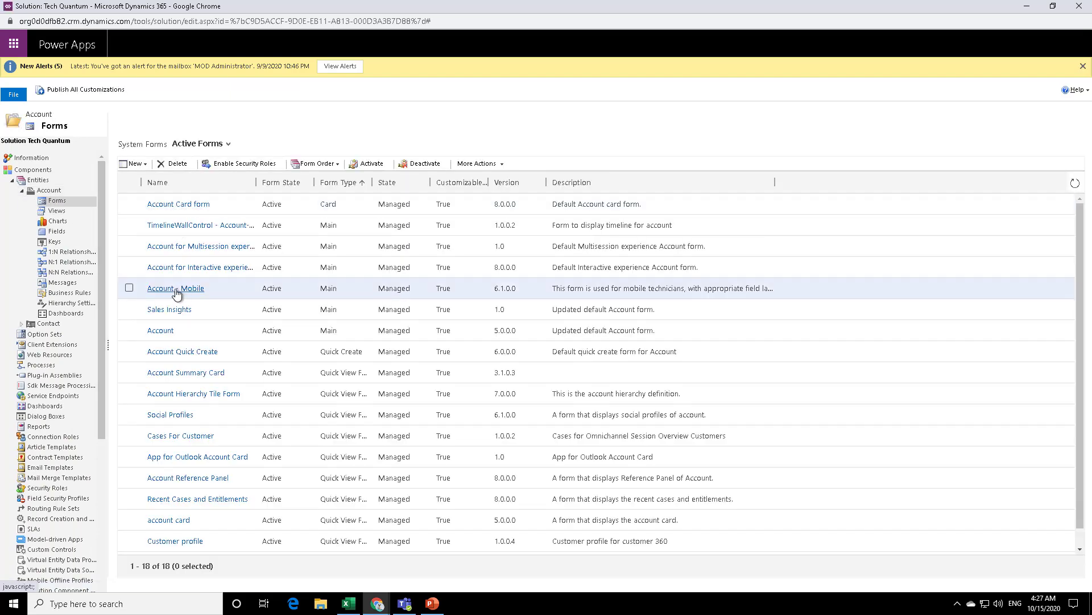
click(66, 212)
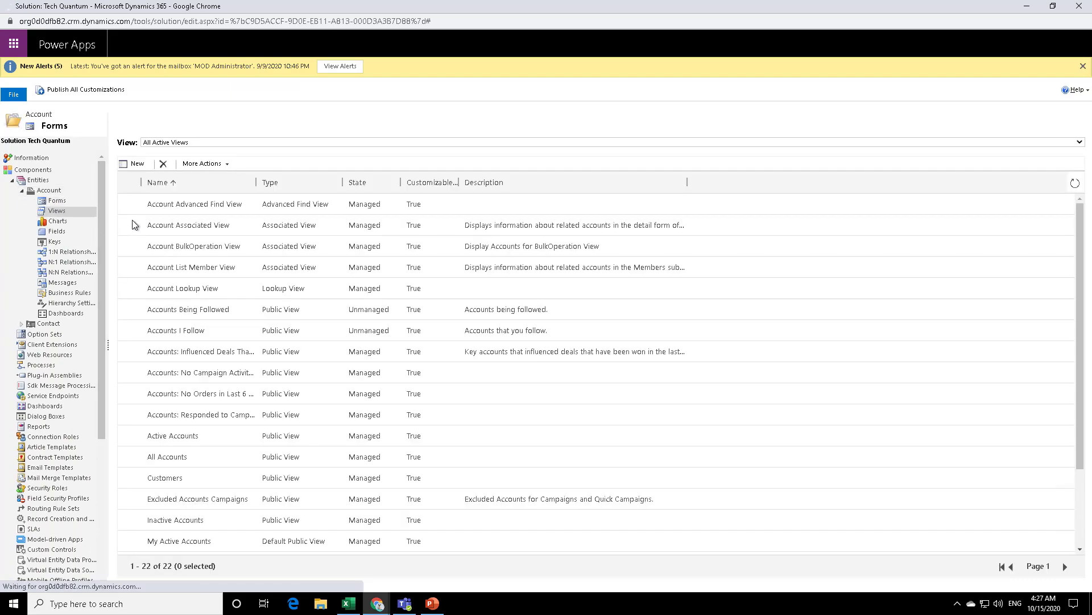